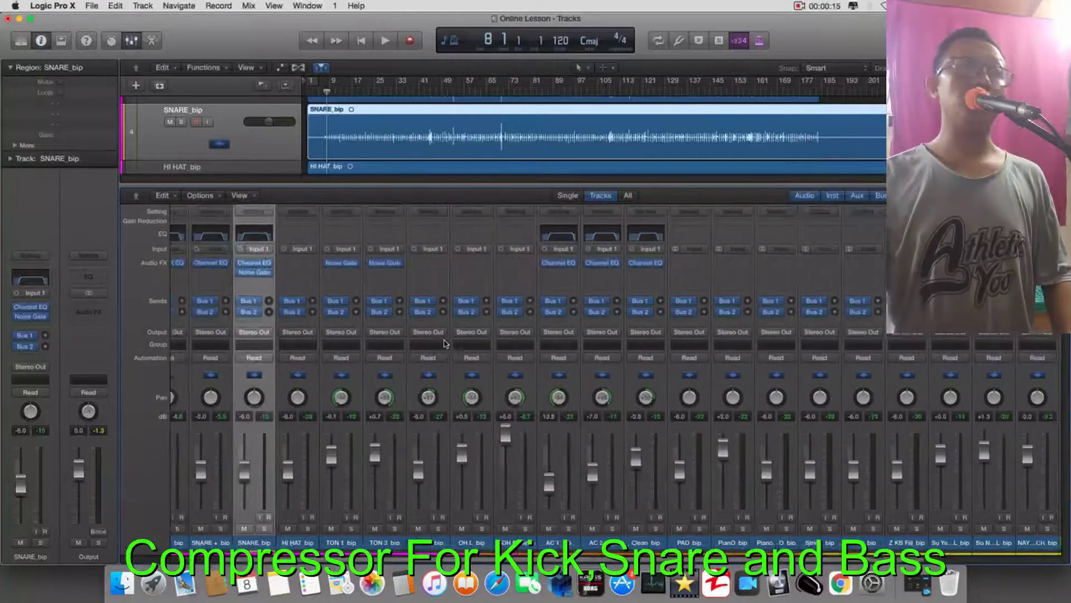
Step: Play back the mix and briefly solo the KICK + track to hear it on its own
scroll(446, 343, "left", 5)
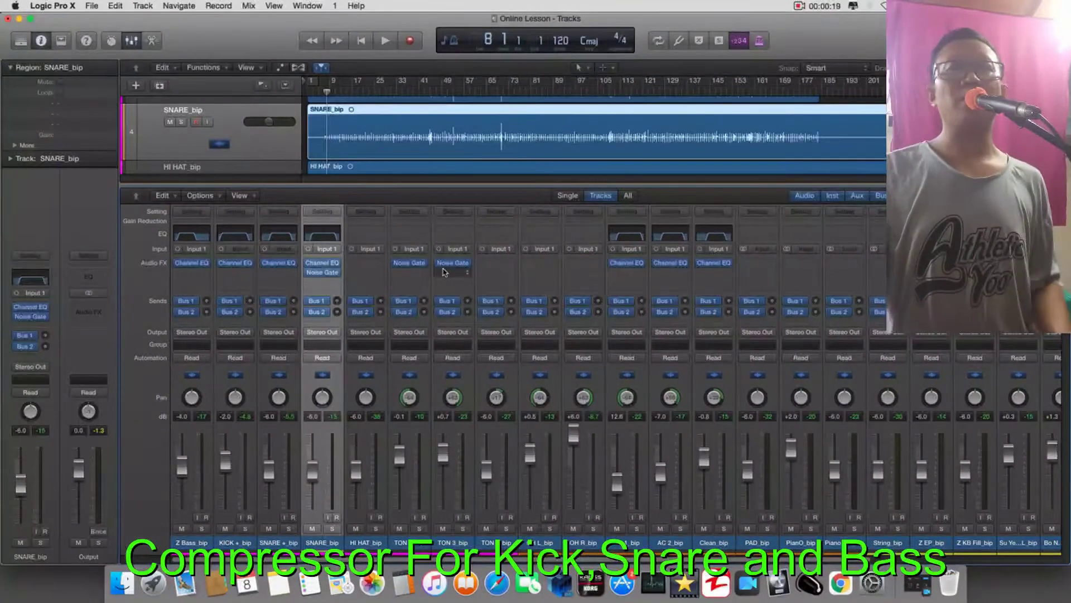
left_click(383, 48)
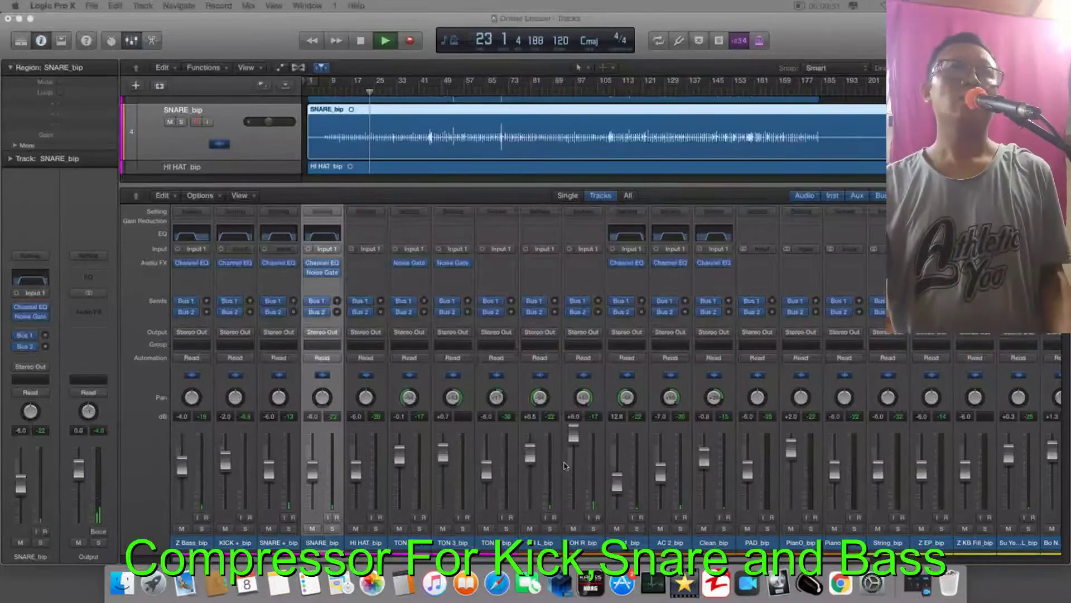
key("space")
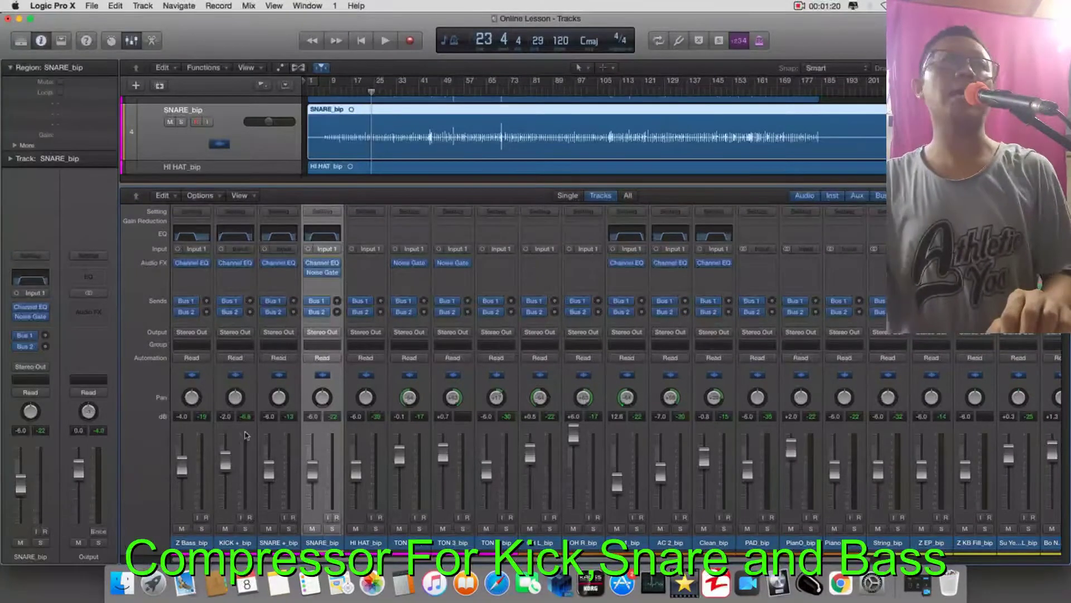
key("space")
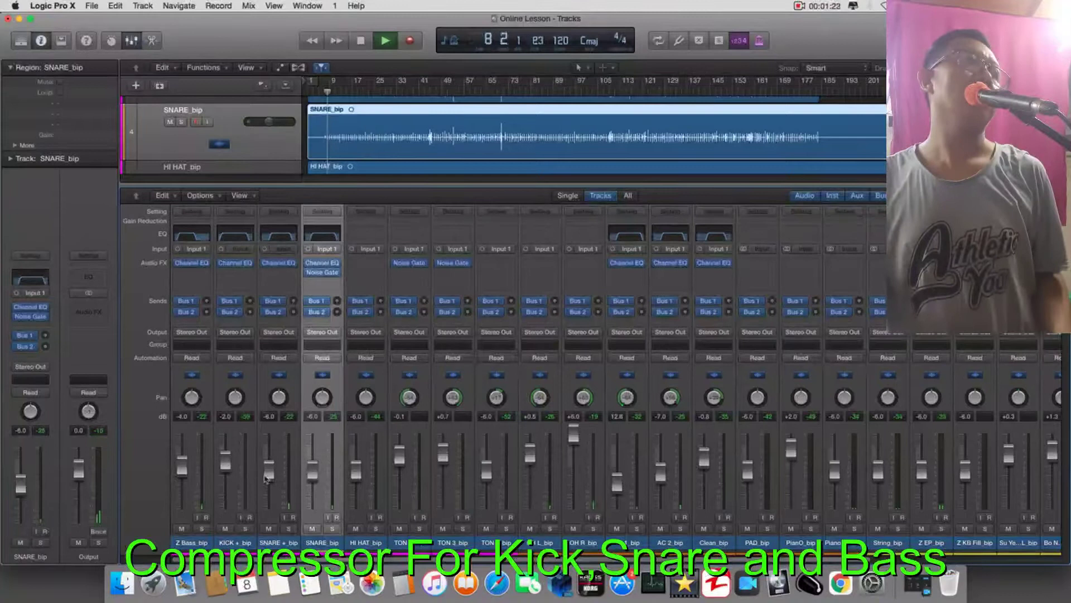
left_click(244, 529)
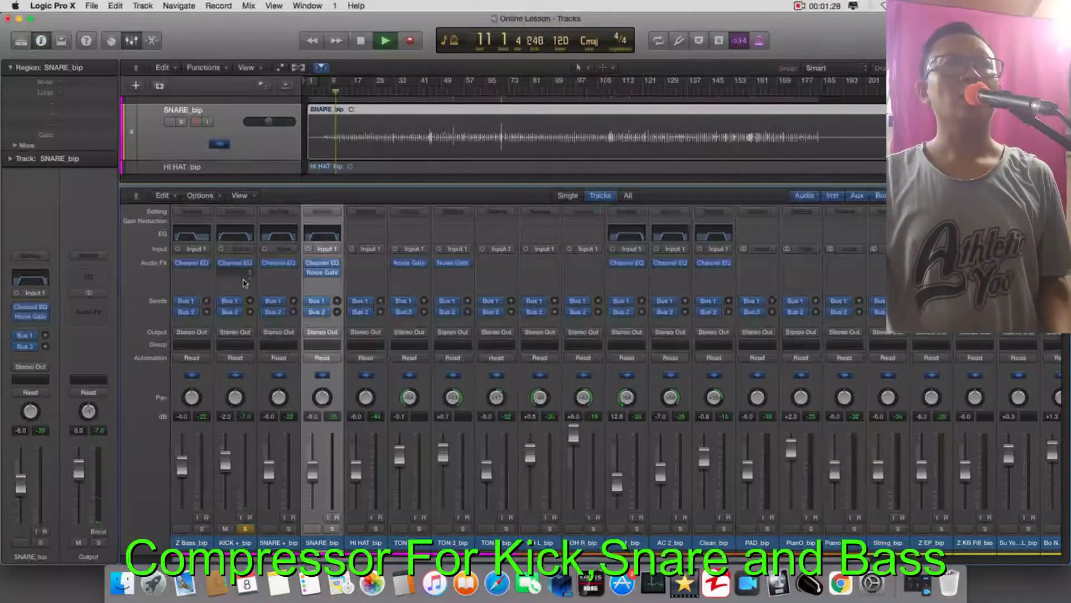
left_click(245, 528)
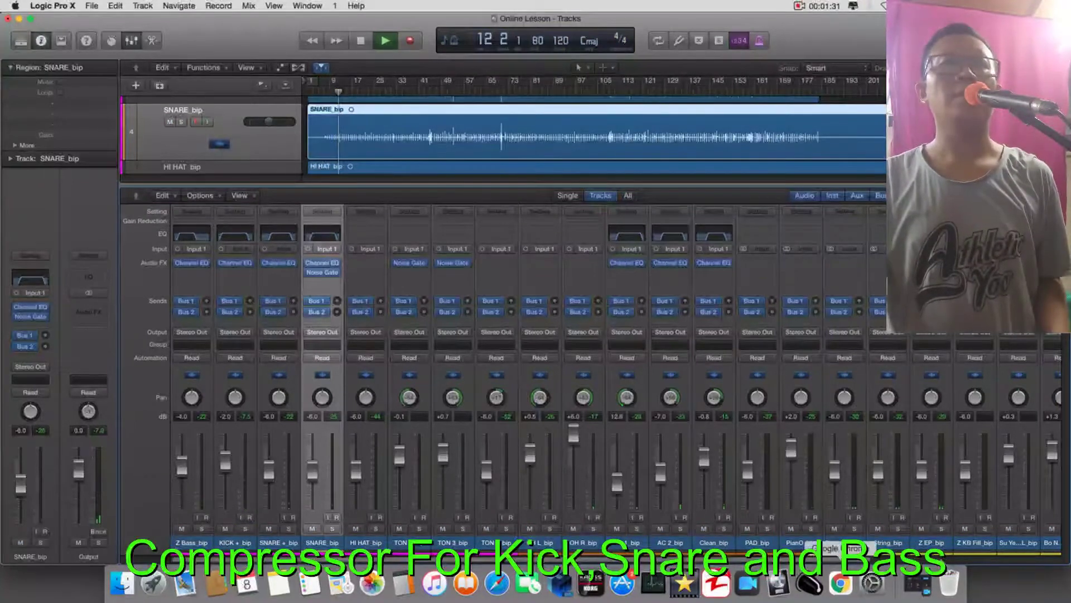
Step: Solo the Su Ye...L and Bo N...L tracks in the mixer
scroll(894, 462, "right", 10)
scroll(894, 461, "left", 7)
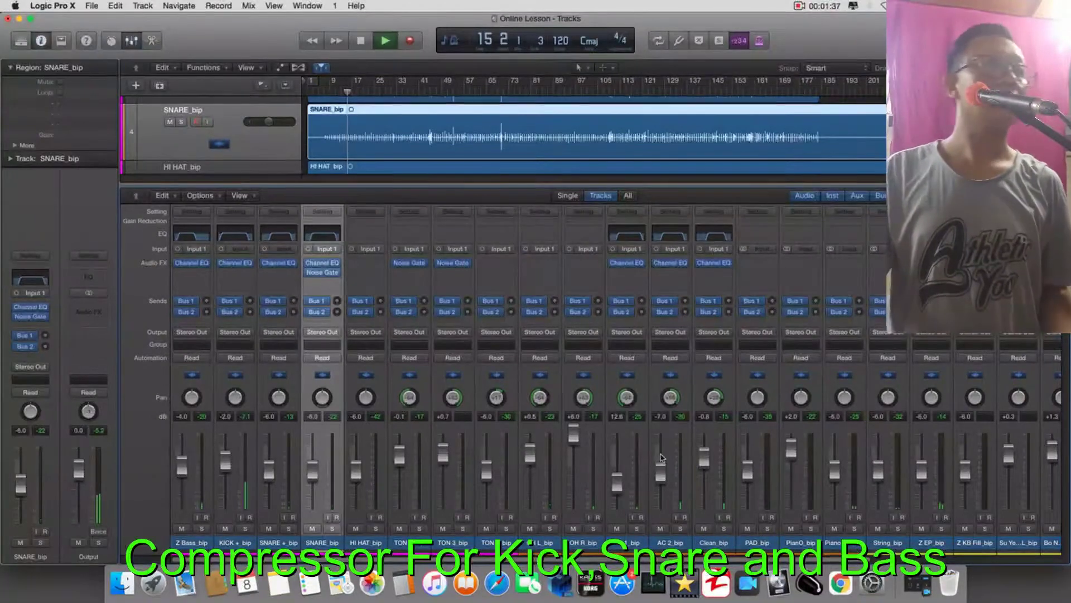
scroll(683, 445, "right", 3)
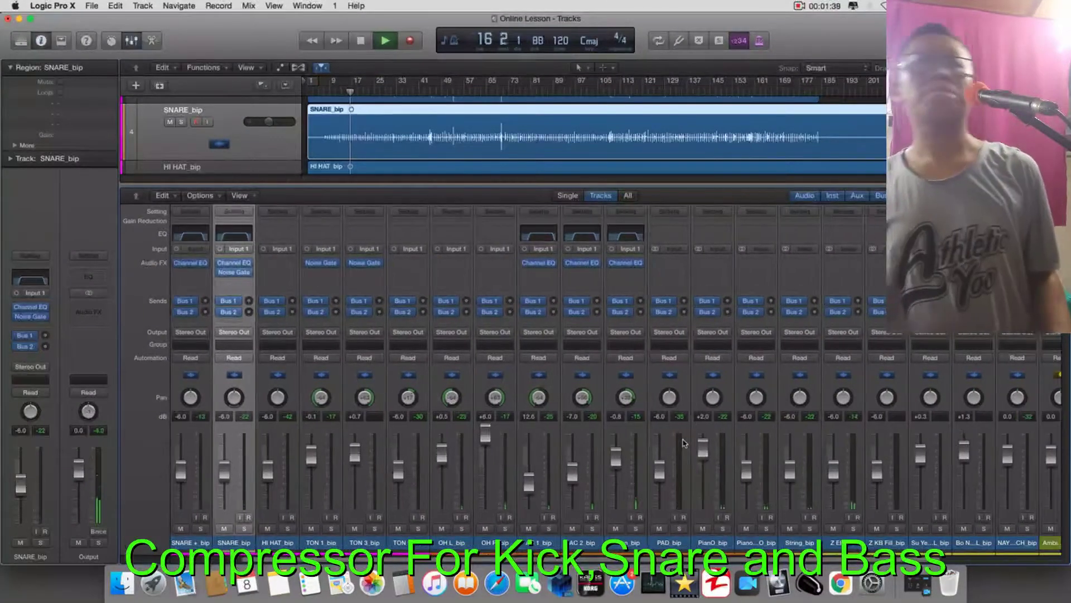
scroll(682, 444, "right", 3)
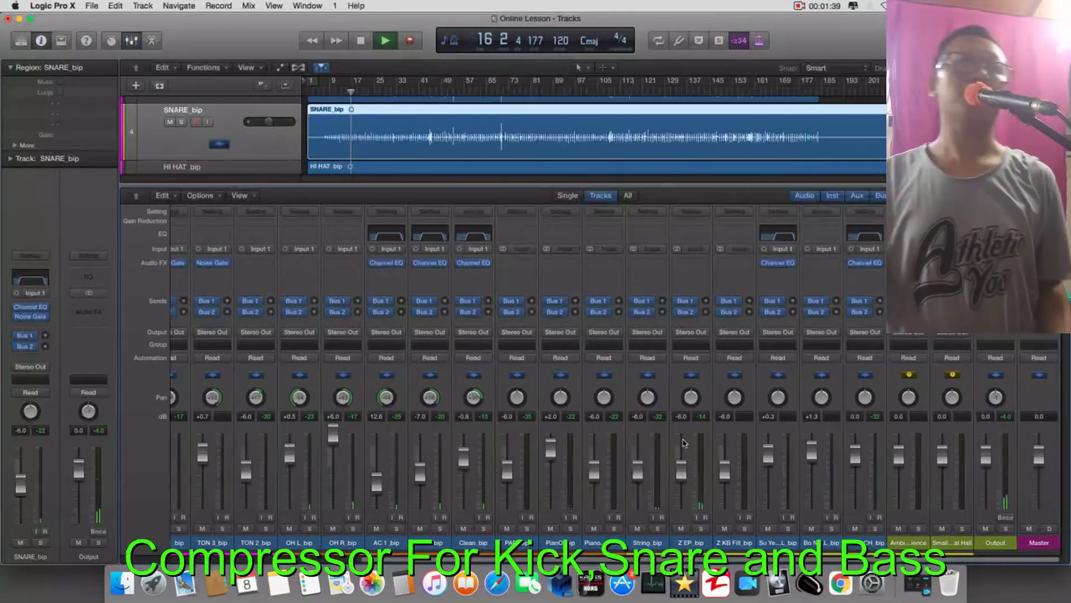
left_click(787, 530)
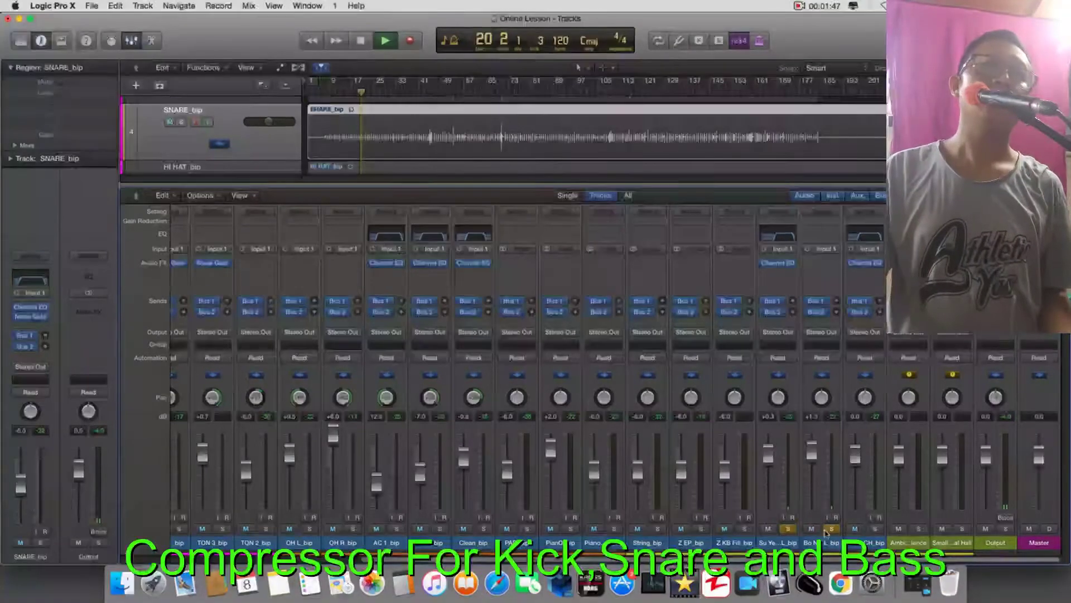
Step: Solo the bass, kick, both snare, hi-hat, tom and overhead channels as well
scroll(775, 518, "left", 5)
scroll(771, 515, "left", 1)
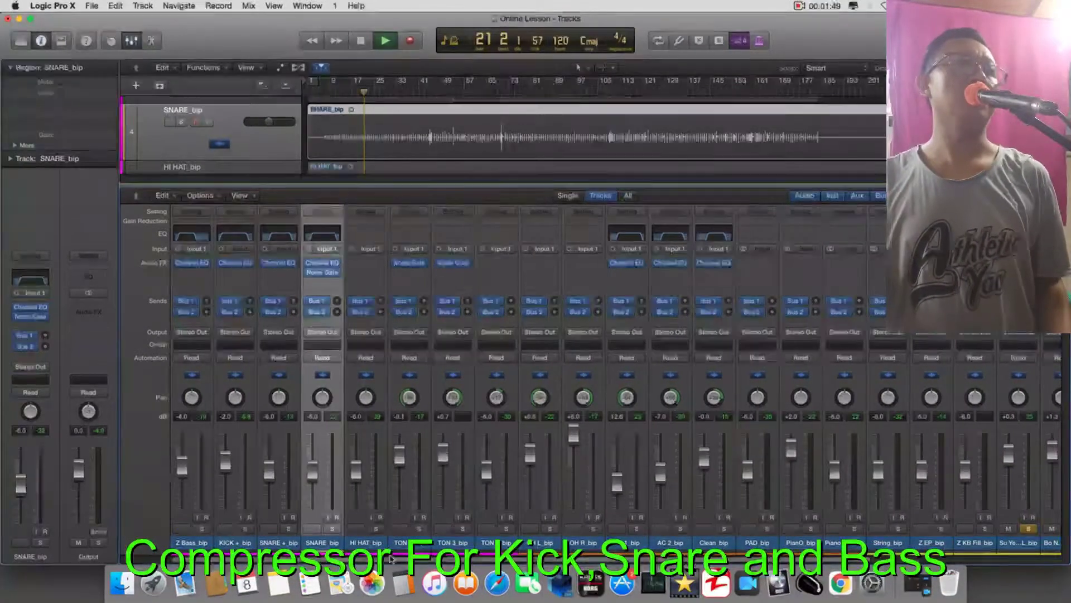
left_click_drag(289, 529, 396, 533)
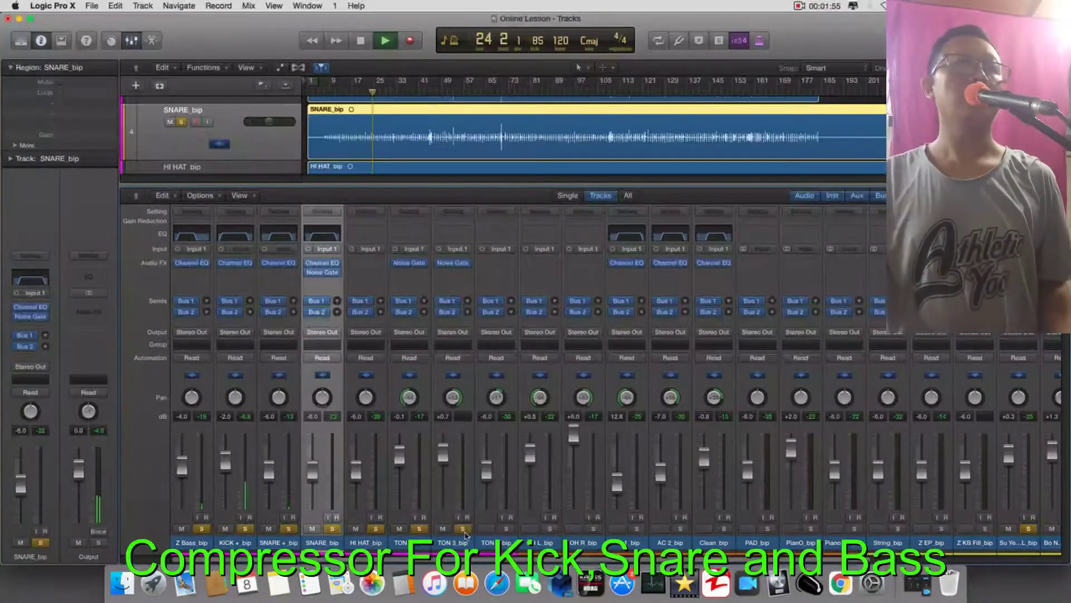
left_click_drag(506, 529, 596, 534)
scroll(596, 530, "right", 4)
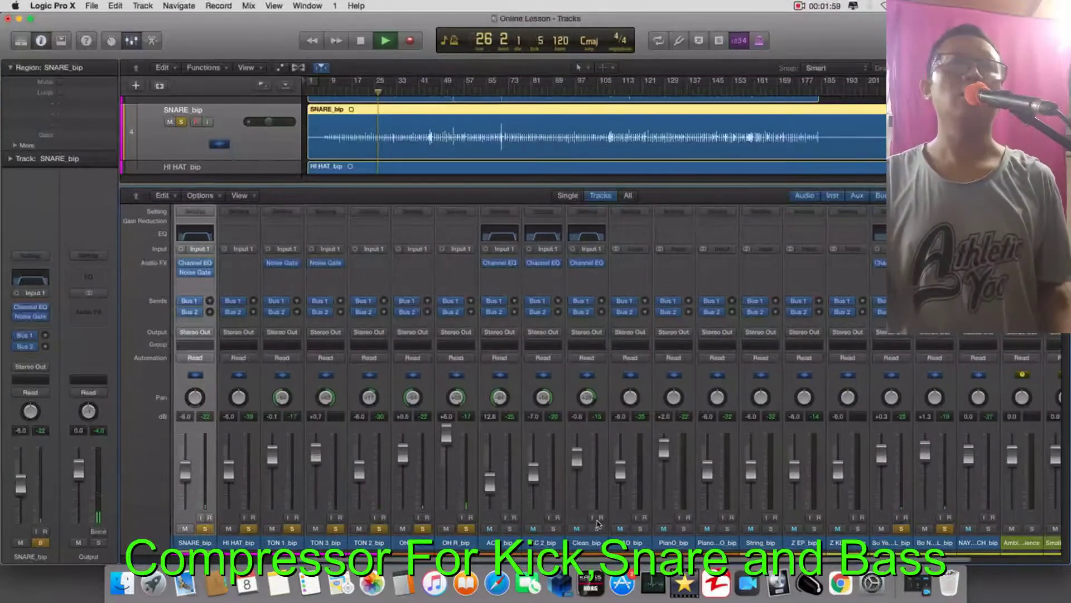
scroll(597, 523, "left", 4)
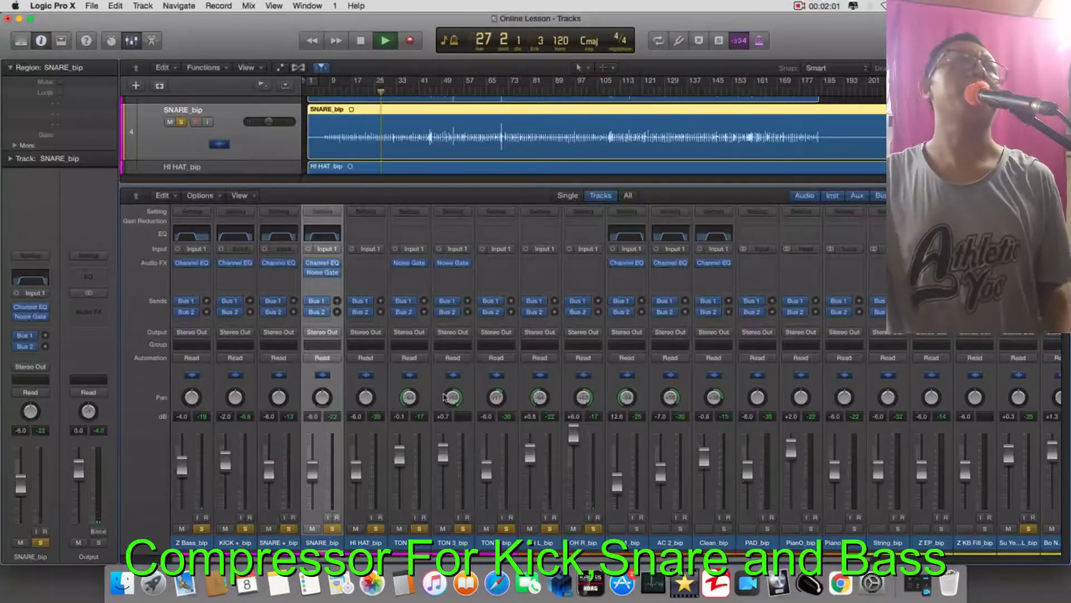
Step: Insert a mono Compressor after the Channel EQ on the KICK + channel and move its window clear of the faders
left_click(235, 274)
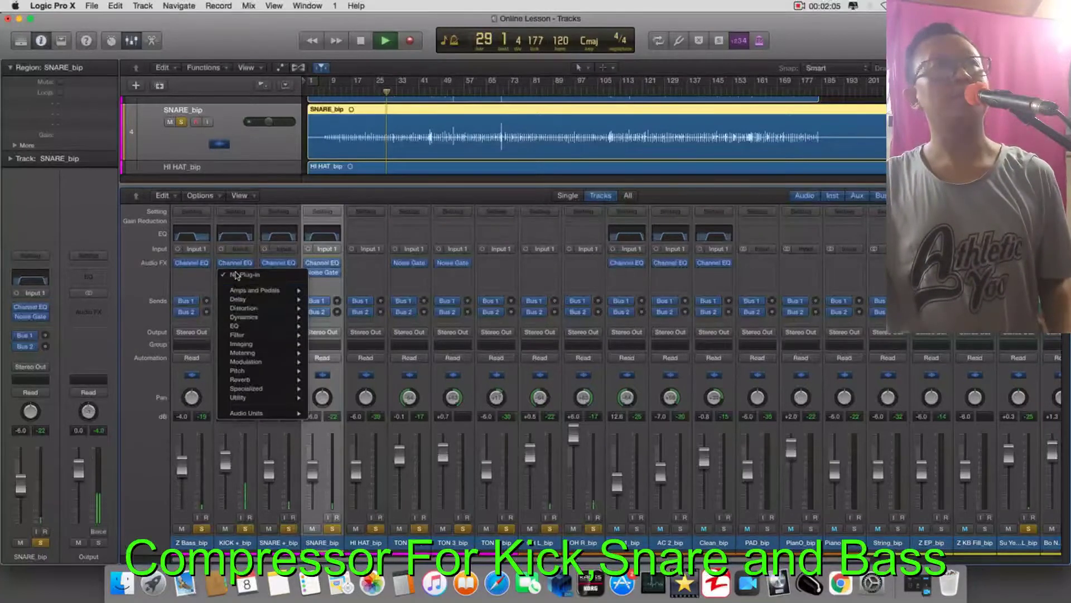
mouse_move(249, 317)
mouse_move(379, 328)
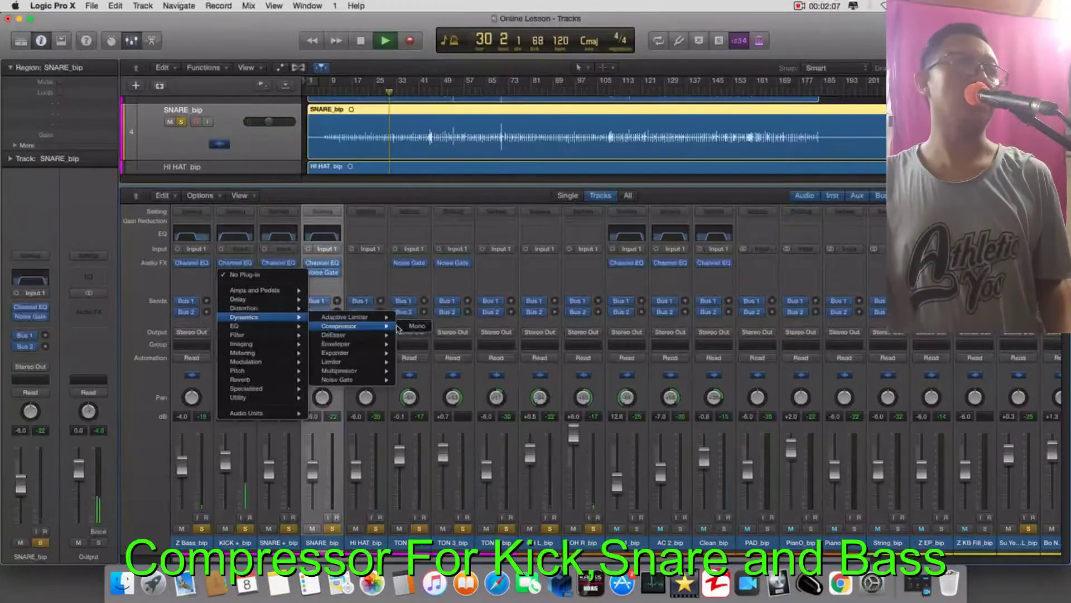
left_click(414, 331)
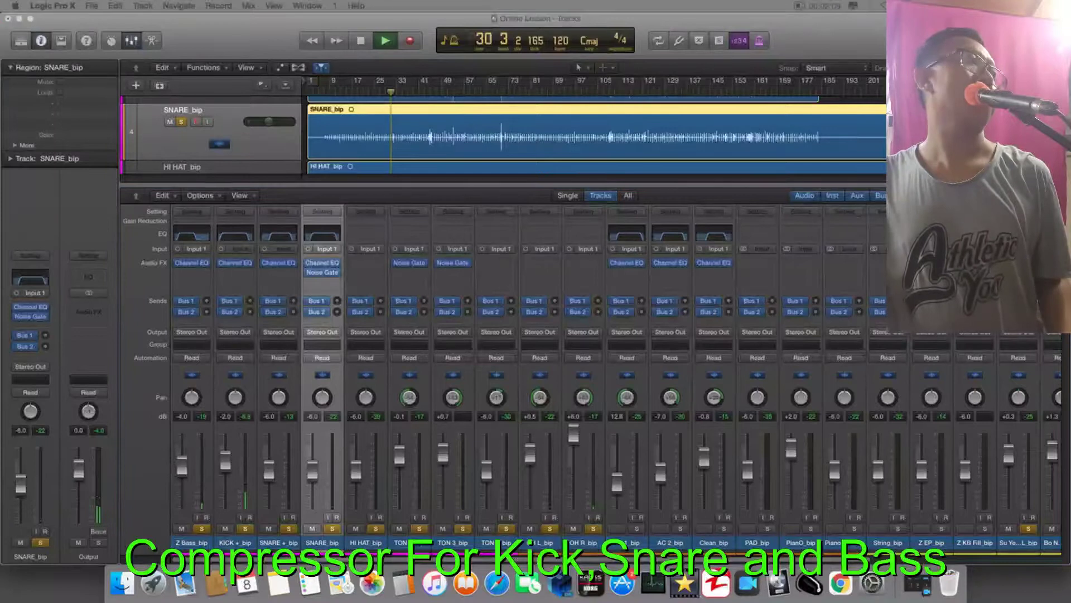
left_click_drag(570, 135, 353, 129)
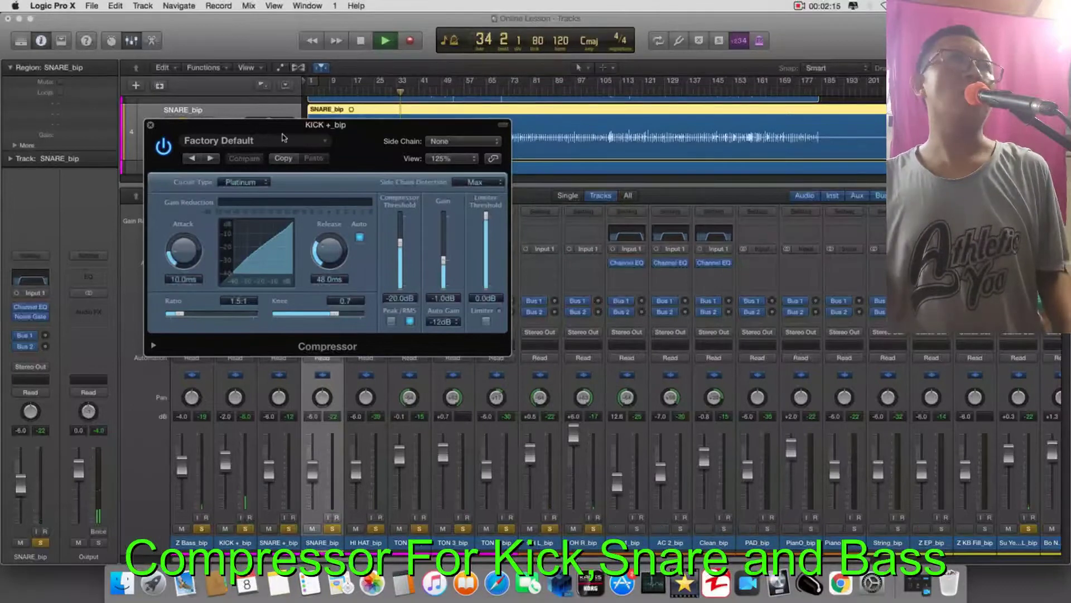
left_click_drag(354, 132, 365, 145)
Step: Set the kick compressor to a 0.0 dB threshold, 200 ms attack, 5000 ms release and 3.7:1 ratio
left_click_drag(410, 254, 410, 192)
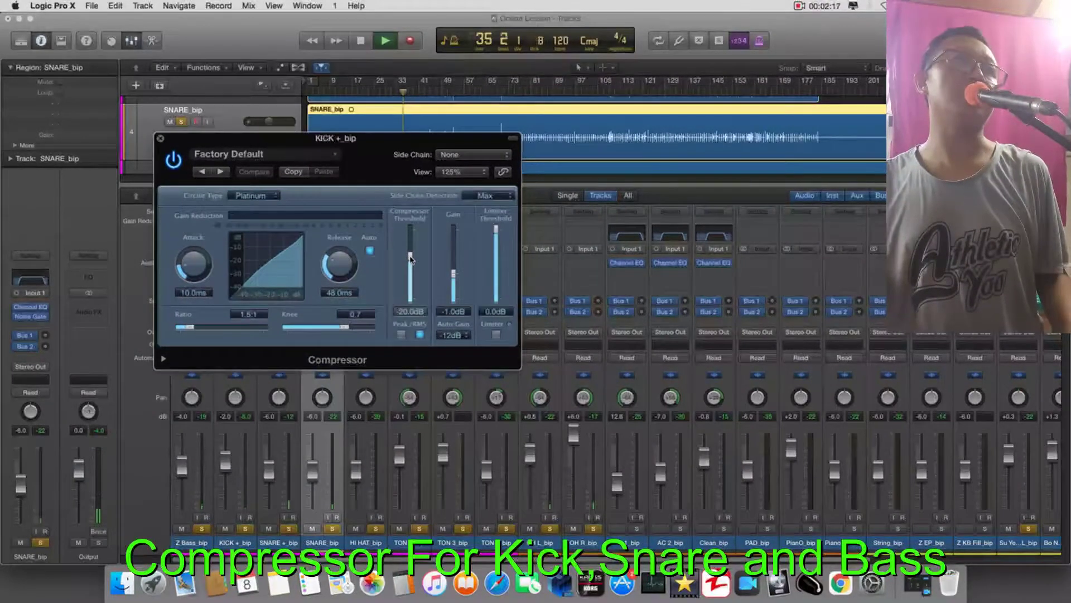
left_click_drag(194, 267, 194, 246)
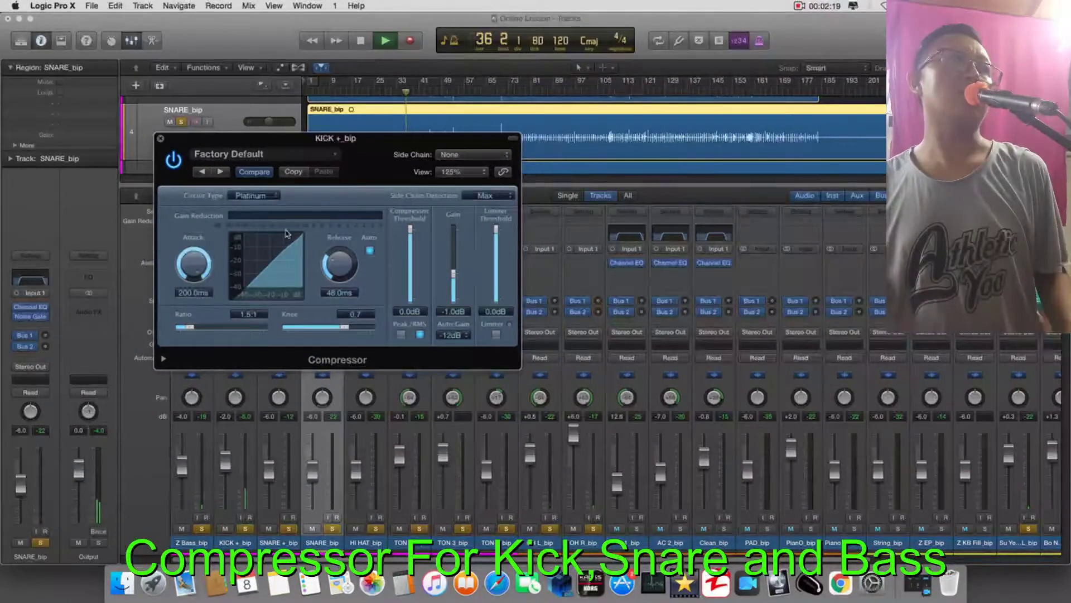
left_click_drag(347, 272, 291, 228)
left_click(212, 334)
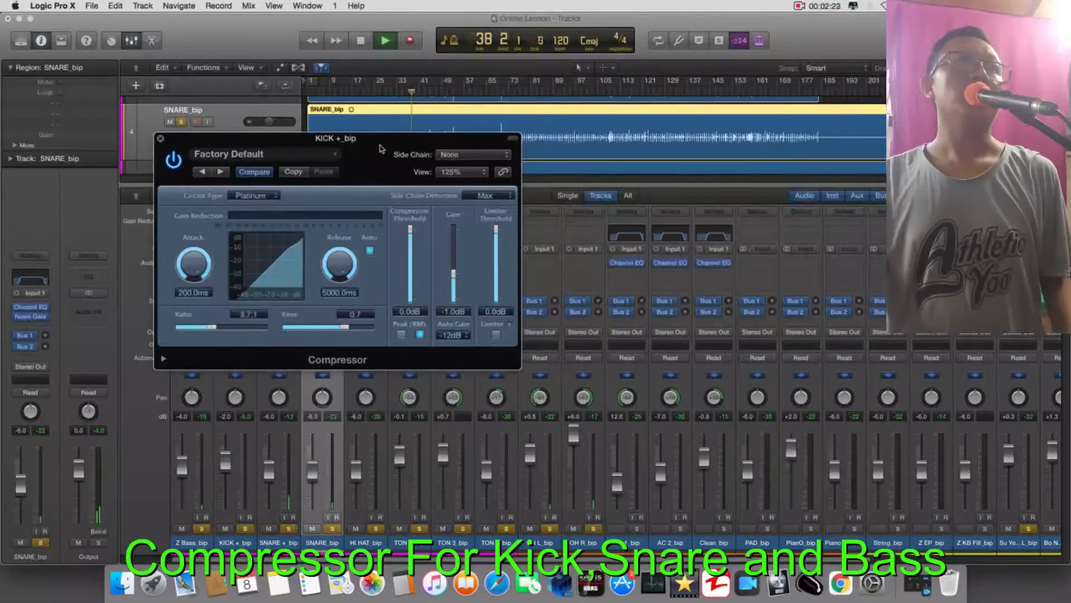
Step: Enlarge the kick compressor's view to 150% and set its ratio to 2.5:1
left_click(462, 172)
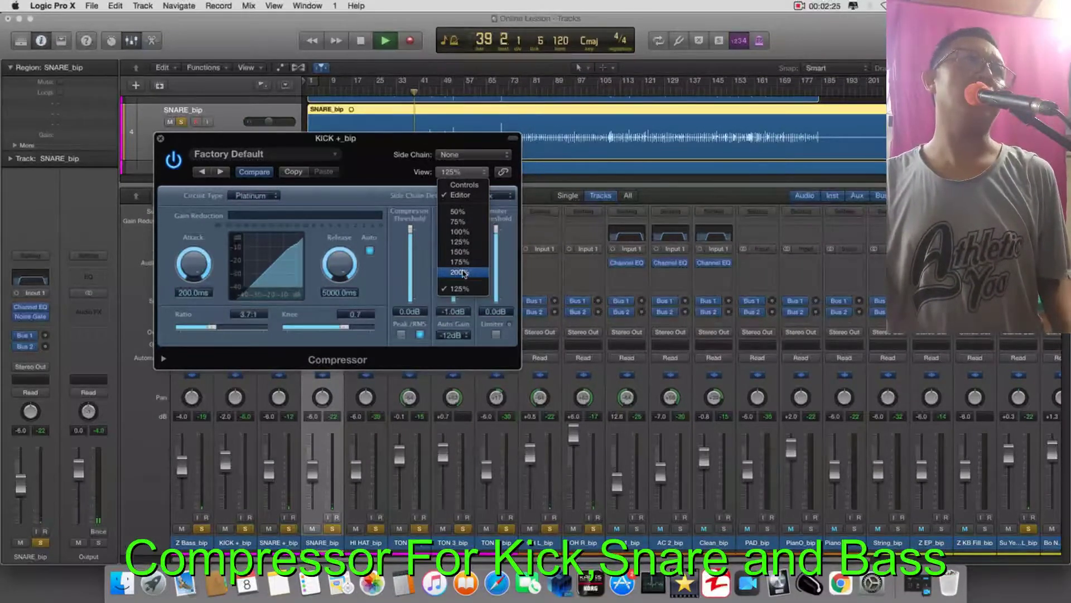
left_click(459, 252)
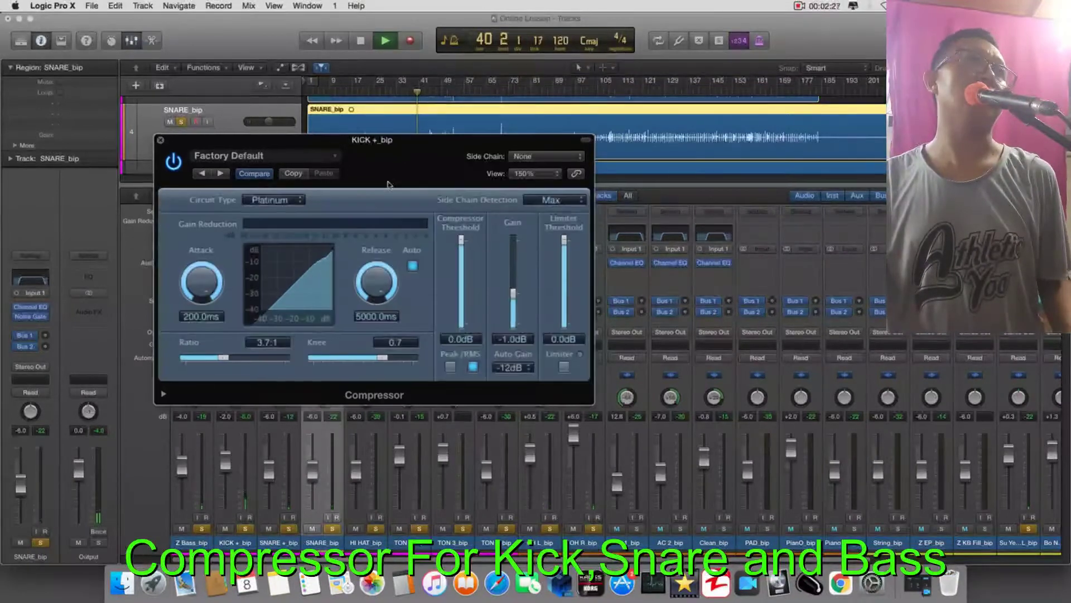
left_click_drag(392, 180, 272, 259)
left_click_drag(103, 434, 90, 441)
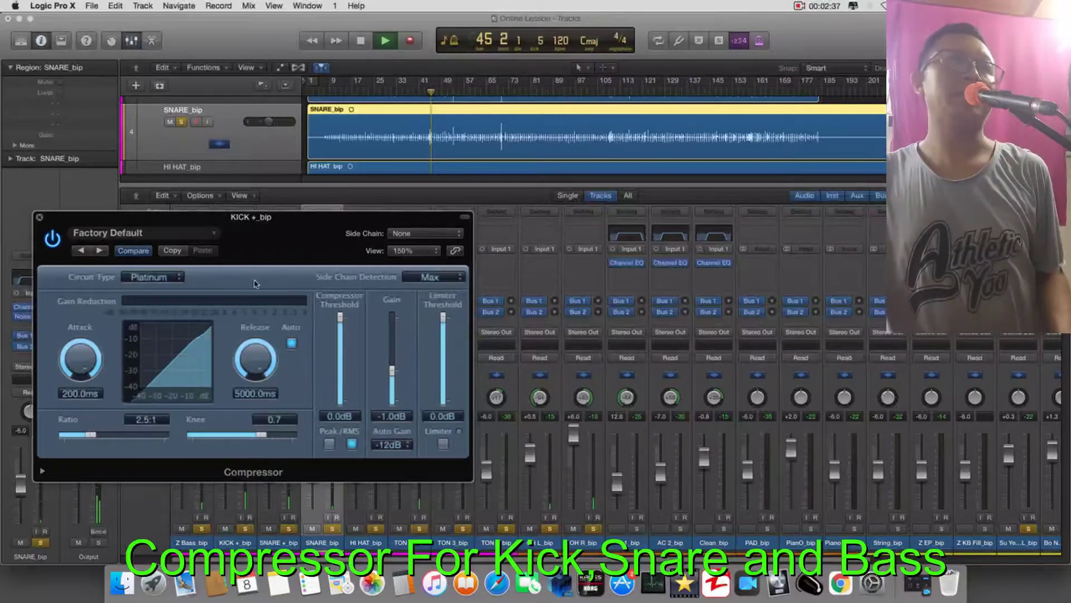
Step: Gradually lower the kick compressor's threshold to -33.5 dB during playback, clearing the output's peak reading along the way, and stop playback
left_click_drag(340, 317, 338, 364)
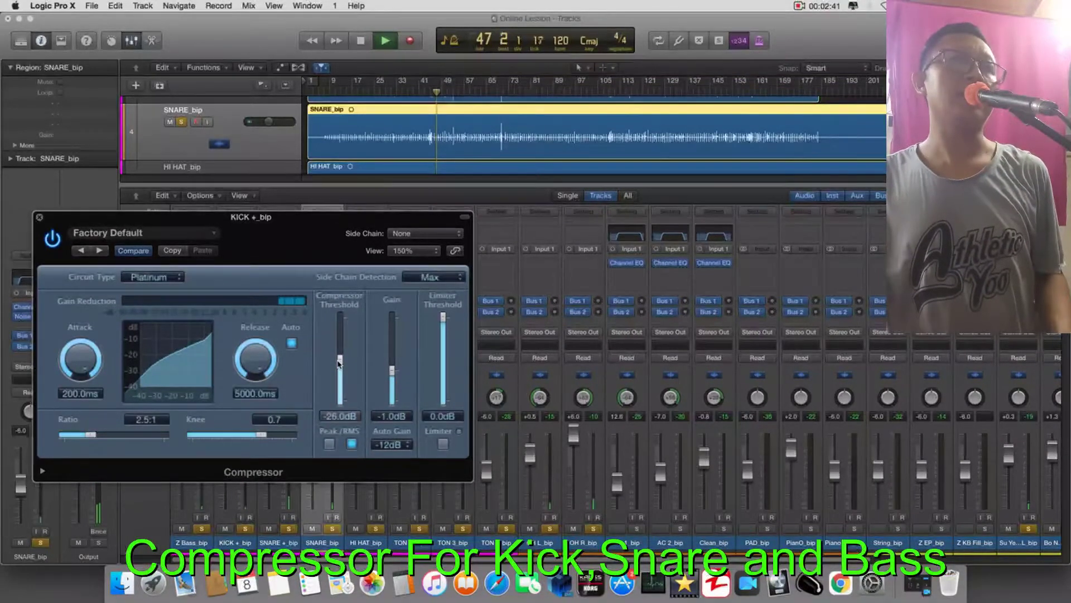
left_click_drag(338, 217, 507, 200)
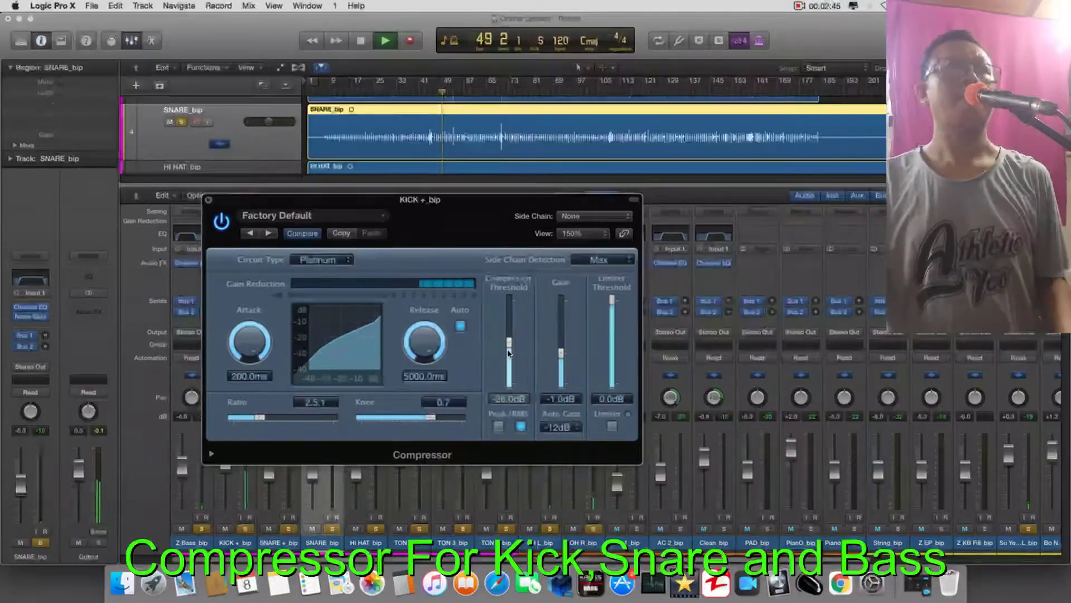
left_click_drag(509, 349, 508, 351)
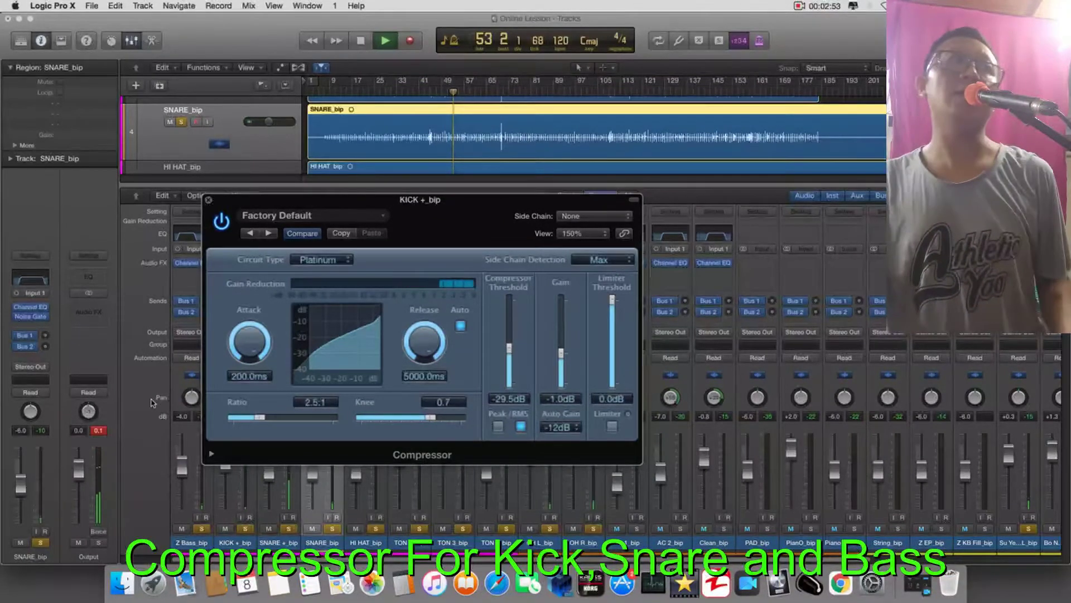
left_click(99, 430)
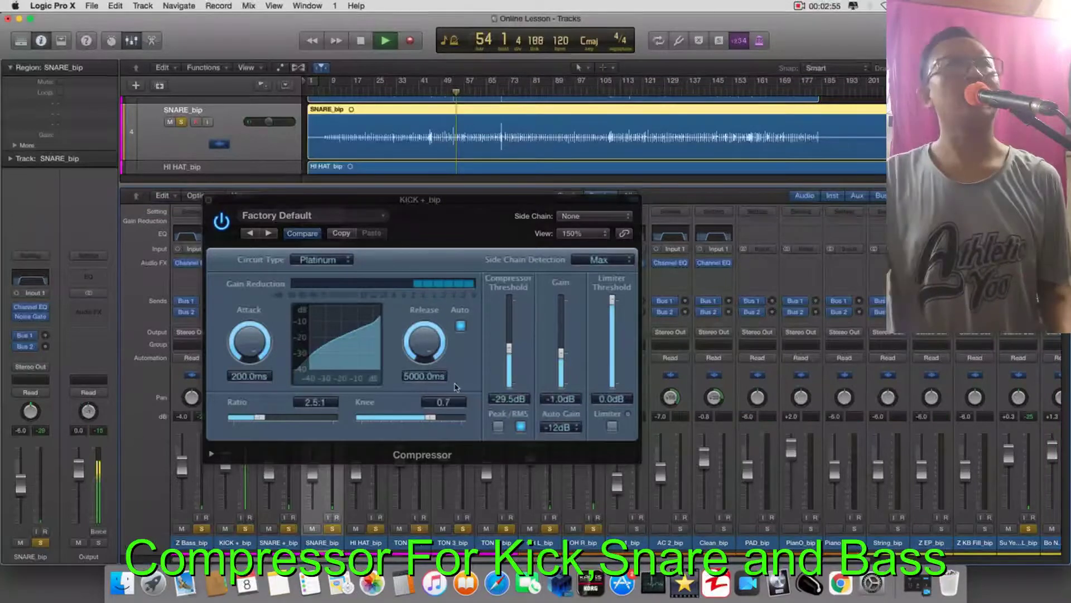
left_click(510, 362)
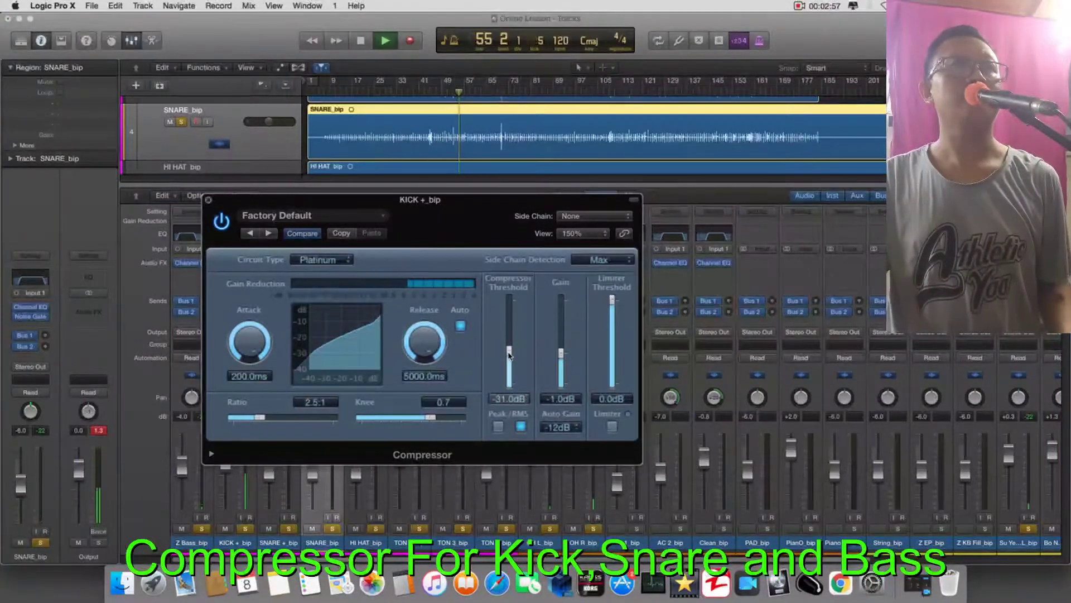
left_click_drag(509, 362, 508, 359)
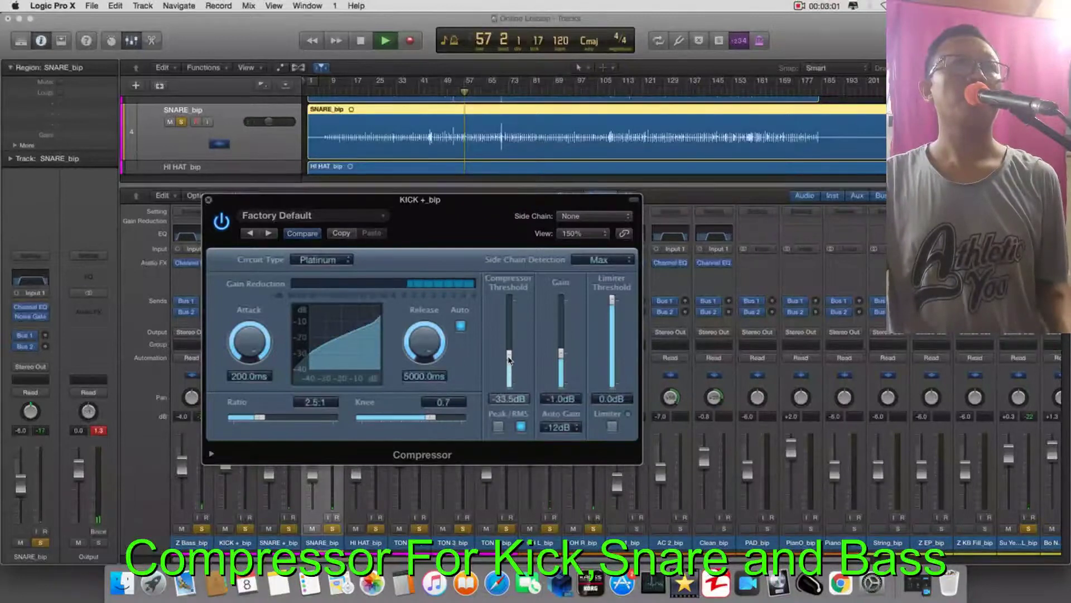
key("space")
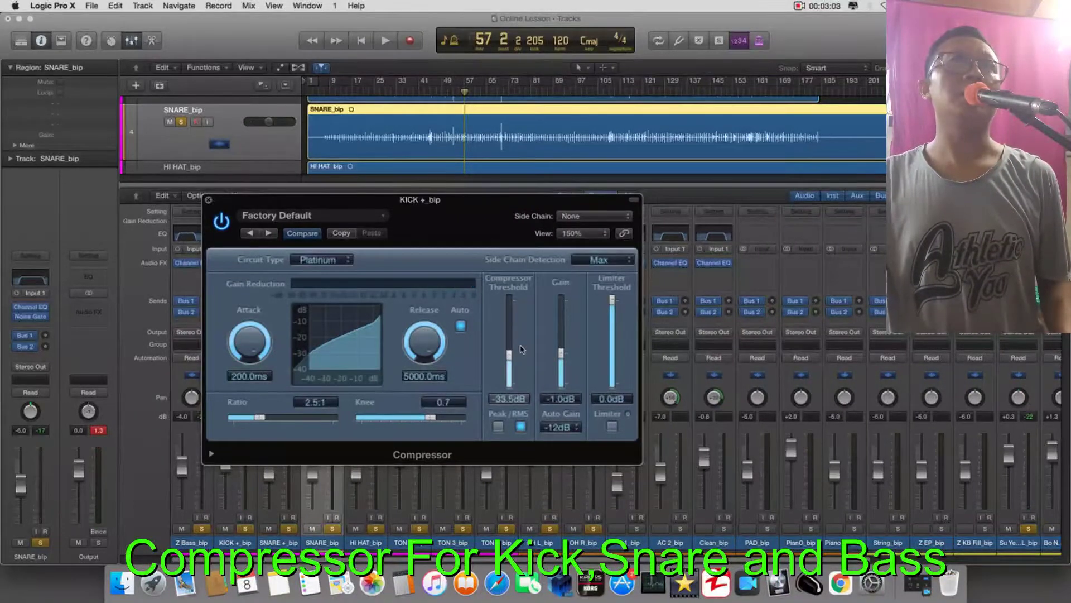
Step: Replay from around bar 33 with the kick compressor's threshold reset to 0.0 dB and gradually lower it to -38.5 dB
left_click_drag(512, 358, 510, 300)
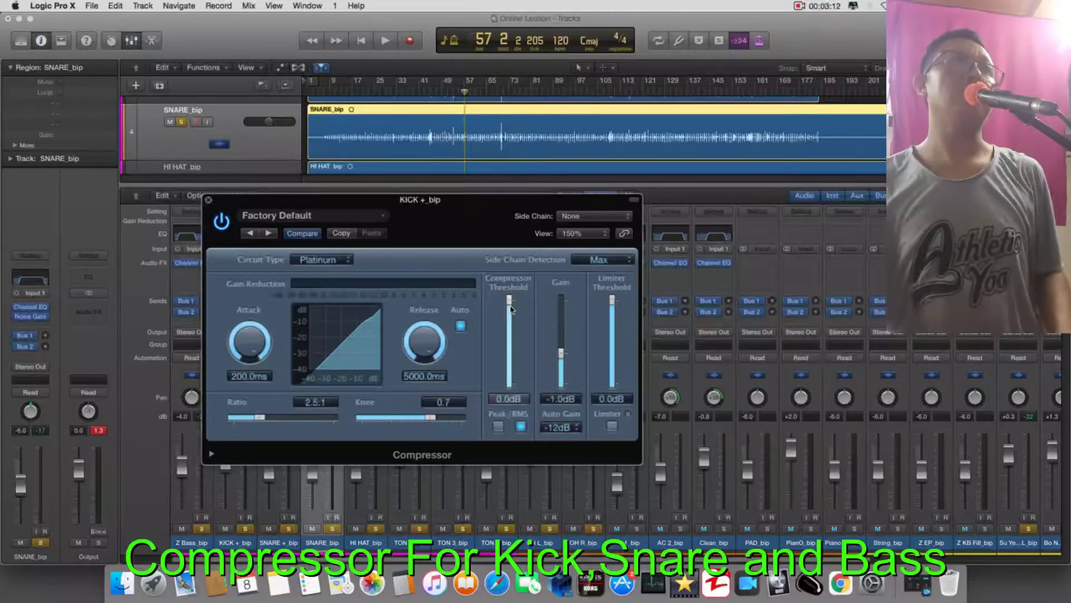
left_click(402, 92)
key("space")
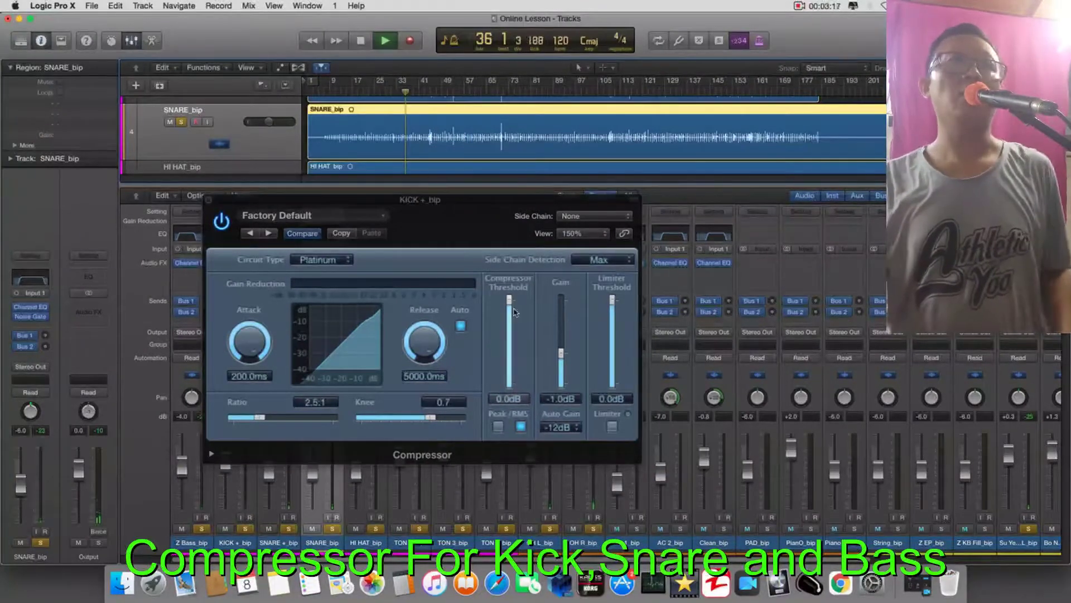
left_click_drag(509, 303, 509, 356)
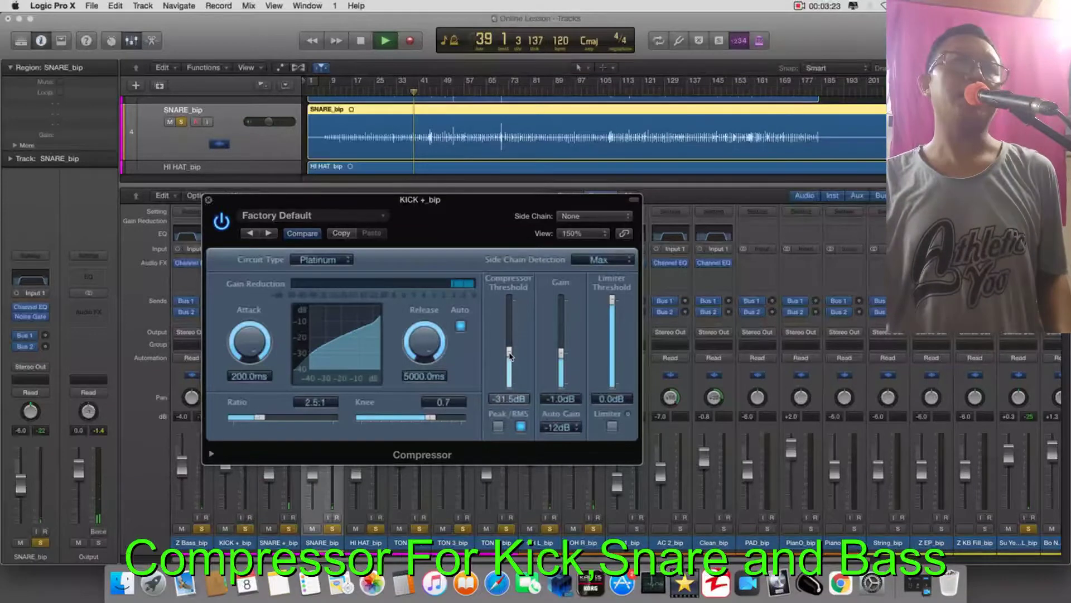
left_click_drag(509, 355, 510, 371)
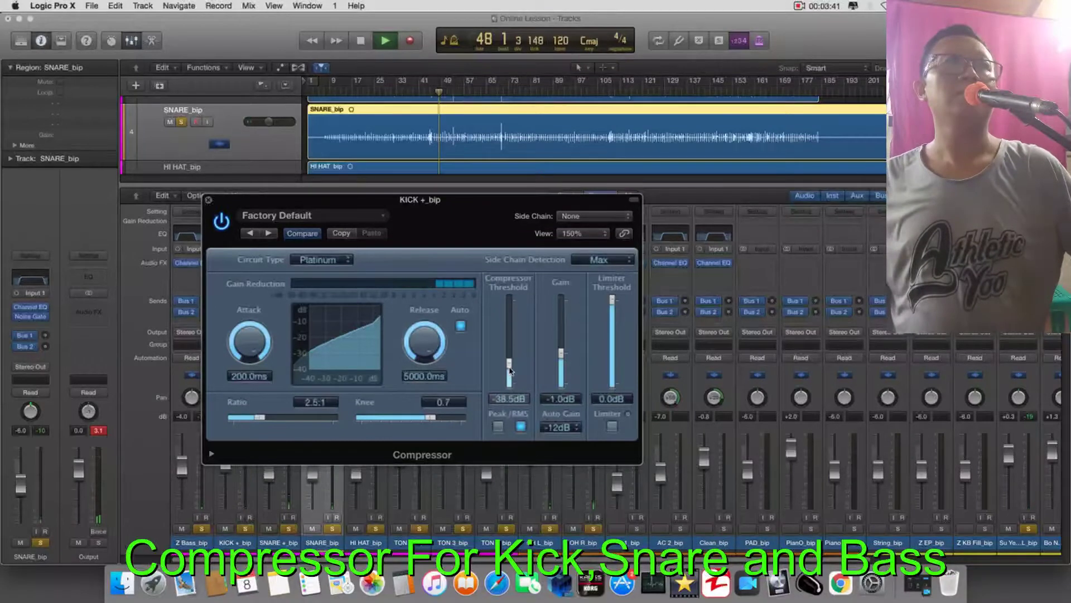
Step: Try the Vintage FET circuit type on the kick compressor with the threshold at -35.0 dB during playback, and switch back to Platinum
key("space")
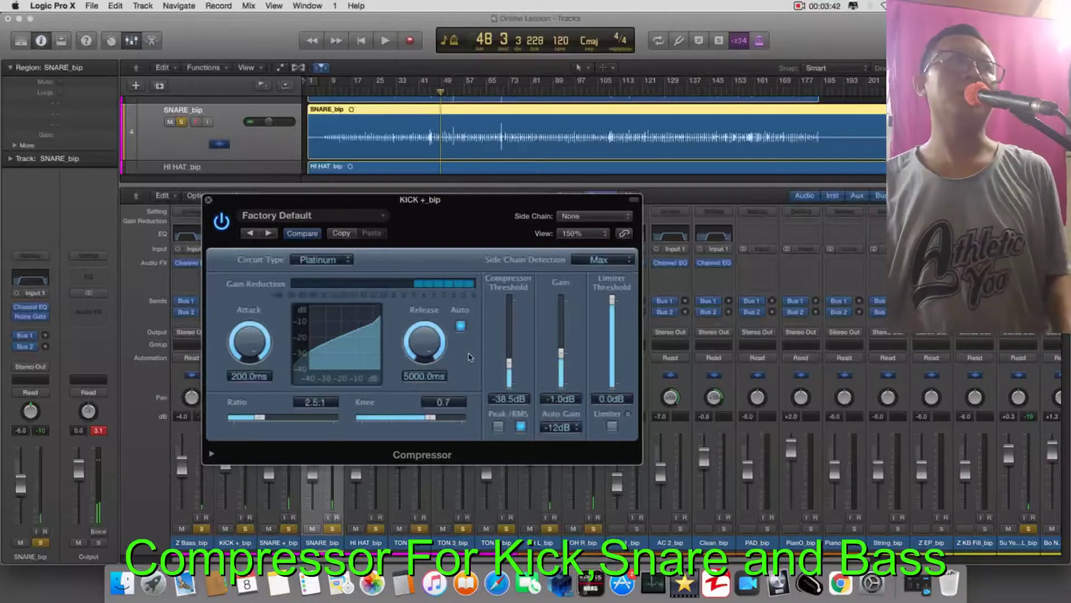
left_click(98, 430)
left_click(311, 261)
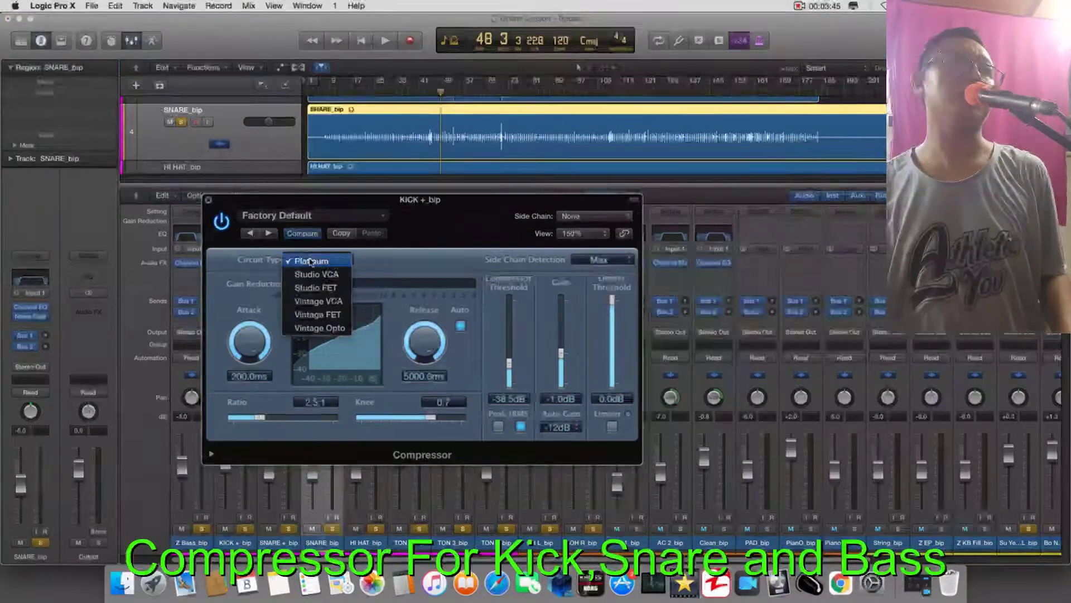
left_click(327, 318)
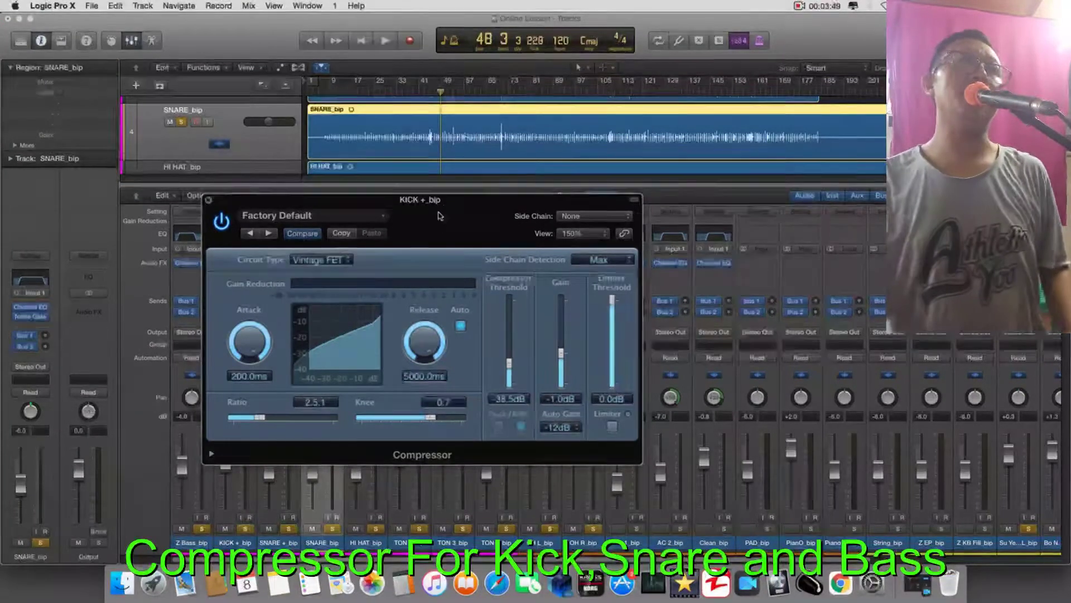
left_click_drag(441, 213, 437, 195)
key("space")
mouse_move(505, 346)
left_mouse_down()
mouse_move(504, 336)
mouse_move(505, 352)
left_mouse_up()
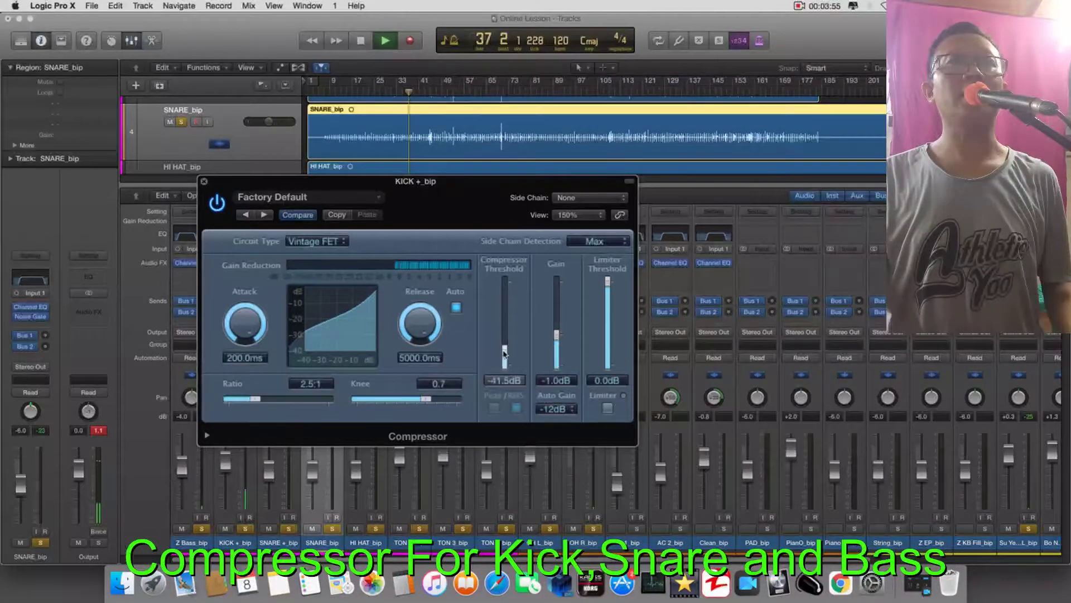
key("space")
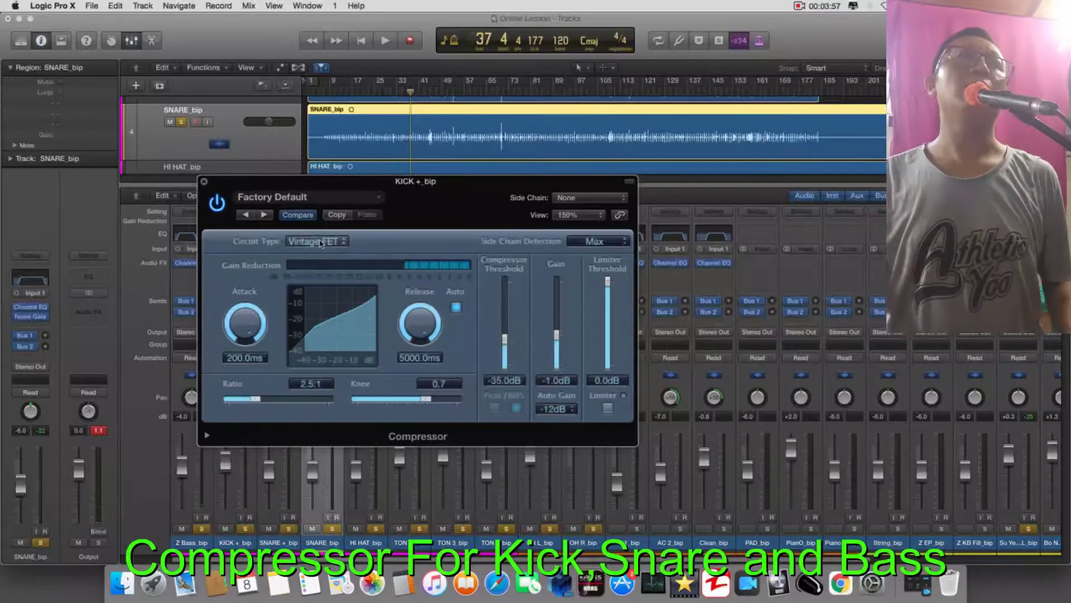
left_click(316, 241)
left_click(306, 188)
mouse_move(482, 184)
left_mouse_down()
mouse_move(447, 229)
mouse_move(469, 194)
left_mouse_up()
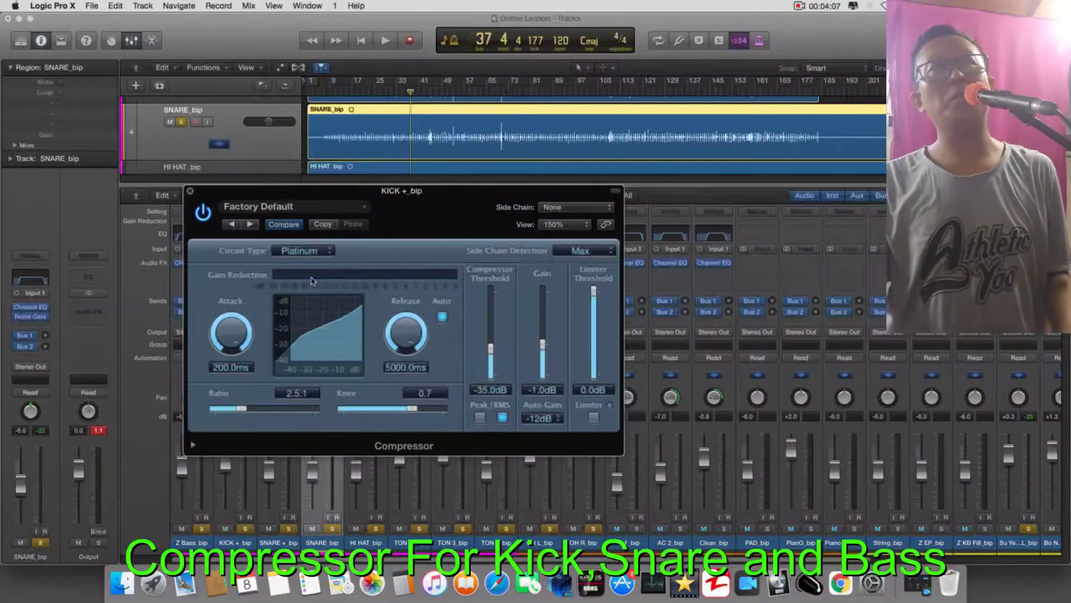
Step: Raise the kick compressor's threshold to -28.5 dB and adjust its attack to 140 ms during playback
mouse_move(491, 348)
left_mouse_down()
mouse_move(494, 299)
mouse_move(491, 343)
left_mouse_up()
key("space")
left_click_drag(258, 334, 244, 398)
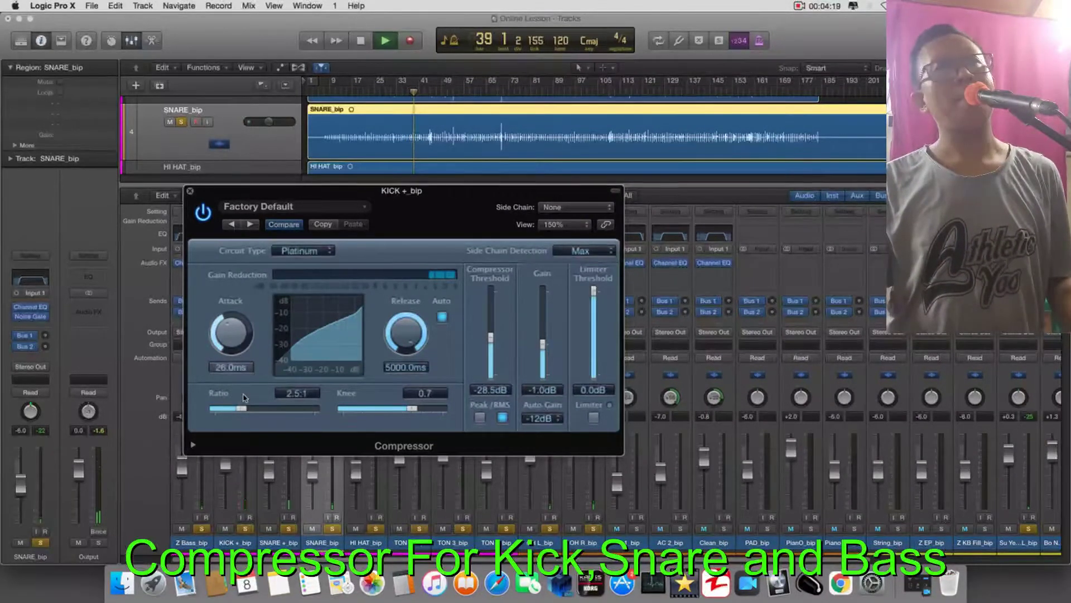
left_click_drag(239, 369, 223, 311)
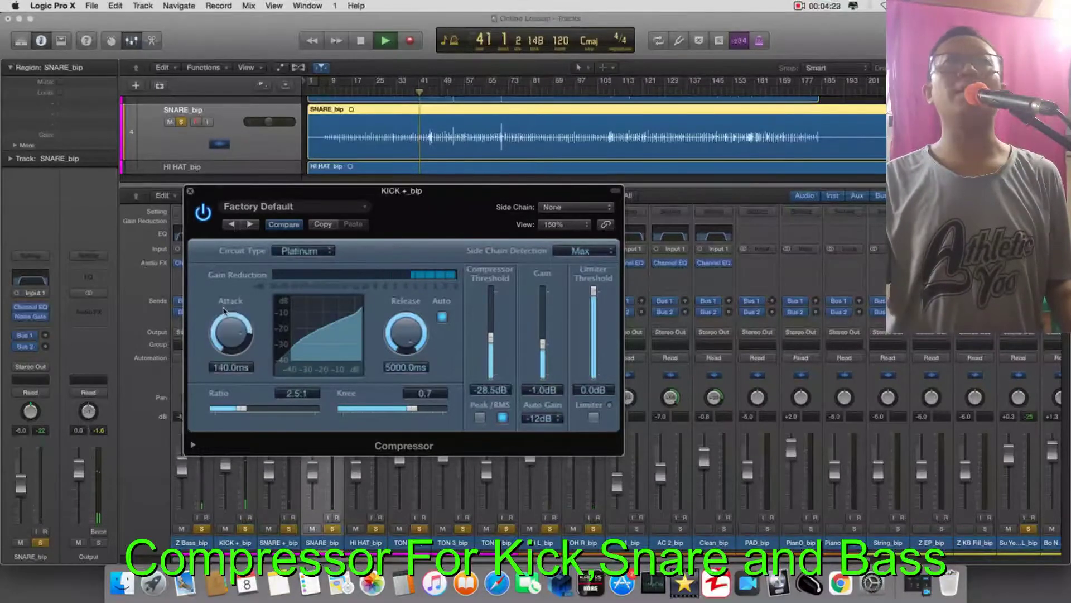
Step: Lower the kick compressor's threshold to -33.0 dB, move its window clear of the mixer levels and stop playback
left_click_drag(491, 337, 491, 349)
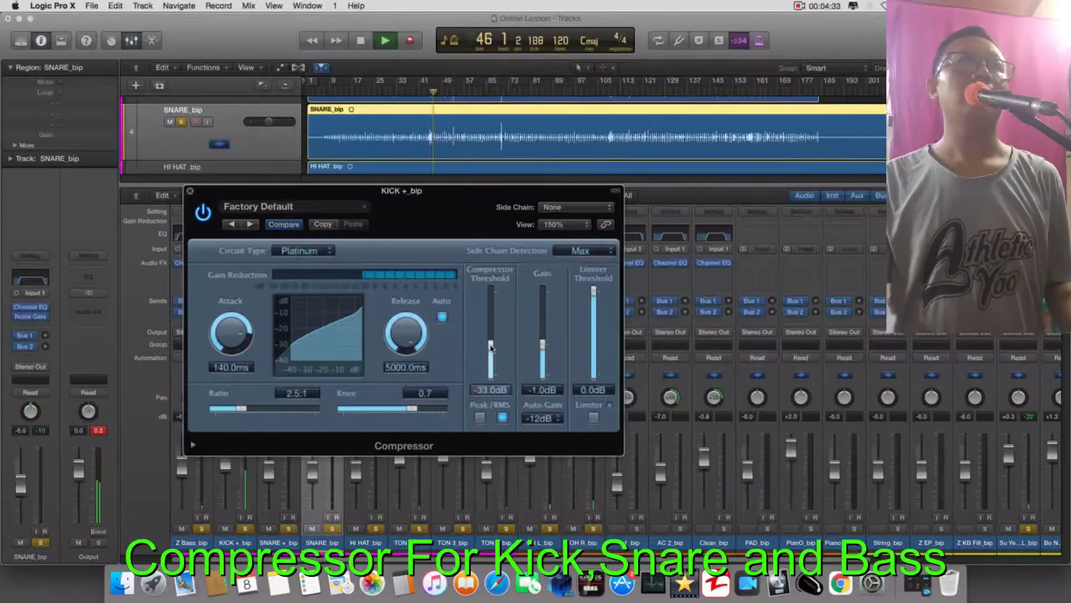
left_click_drag(423, 197, 343, 92)
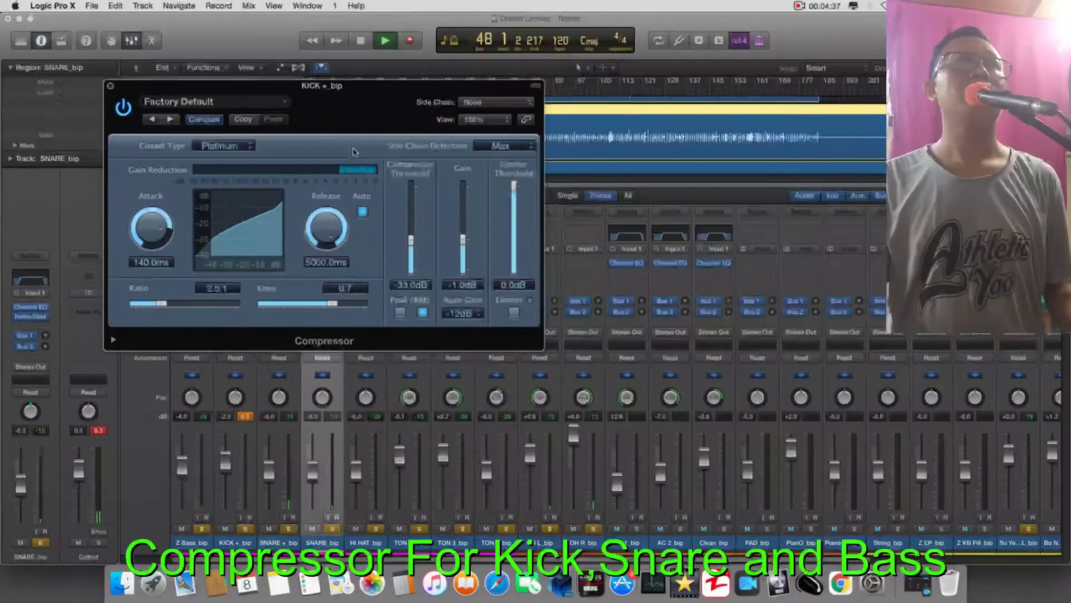
key("space")
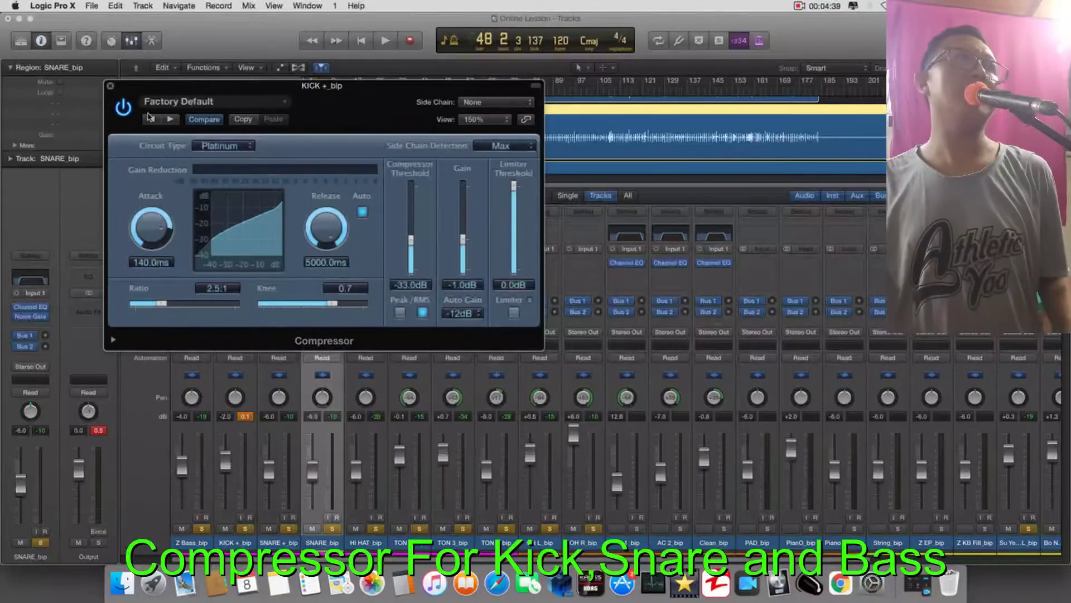
Step: Clear the peak readings and compare the kick's level during playback with its compressor bypassed and enabled
left_click(256, 416)
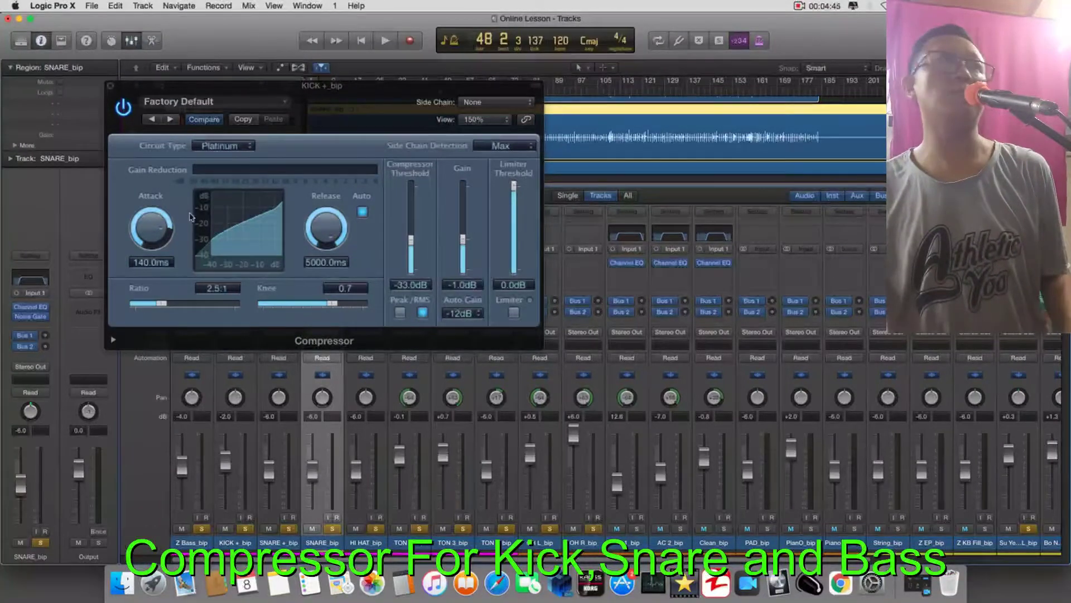
left_click(125, 108)
key("space")
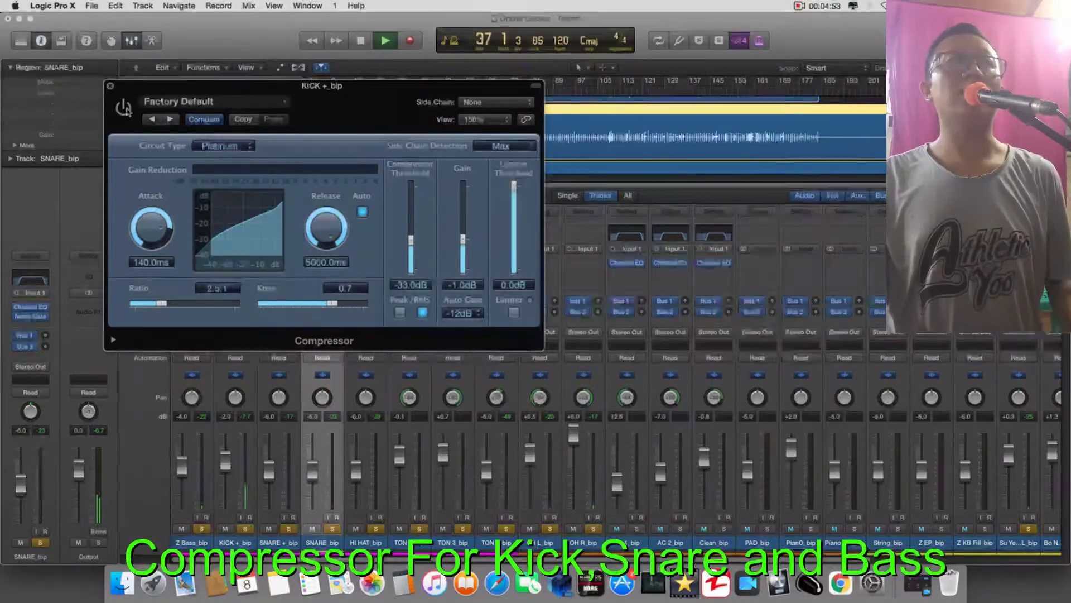
key("space")
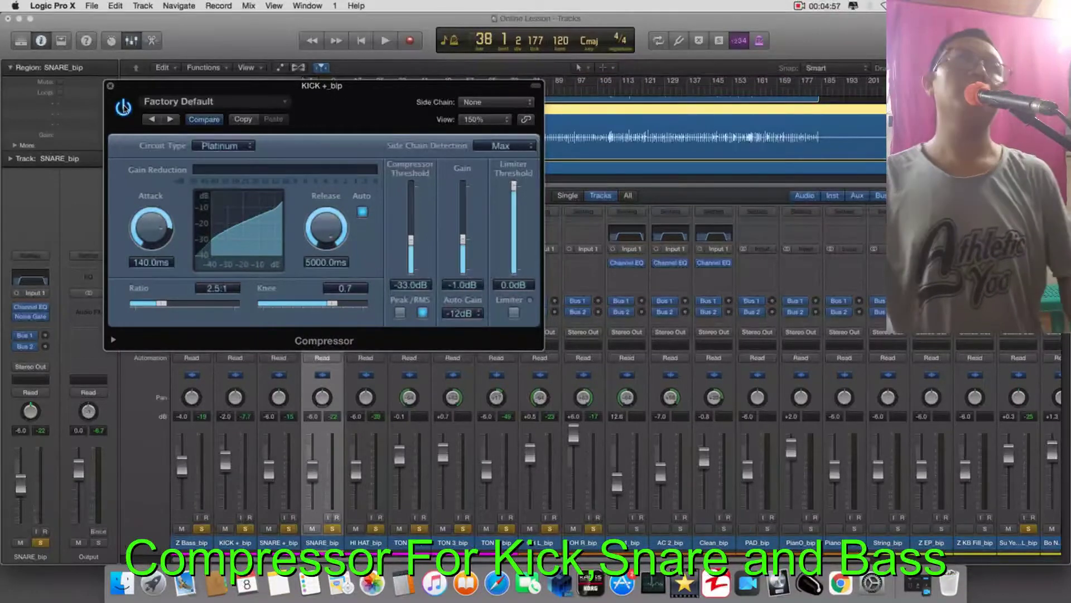
key("space")
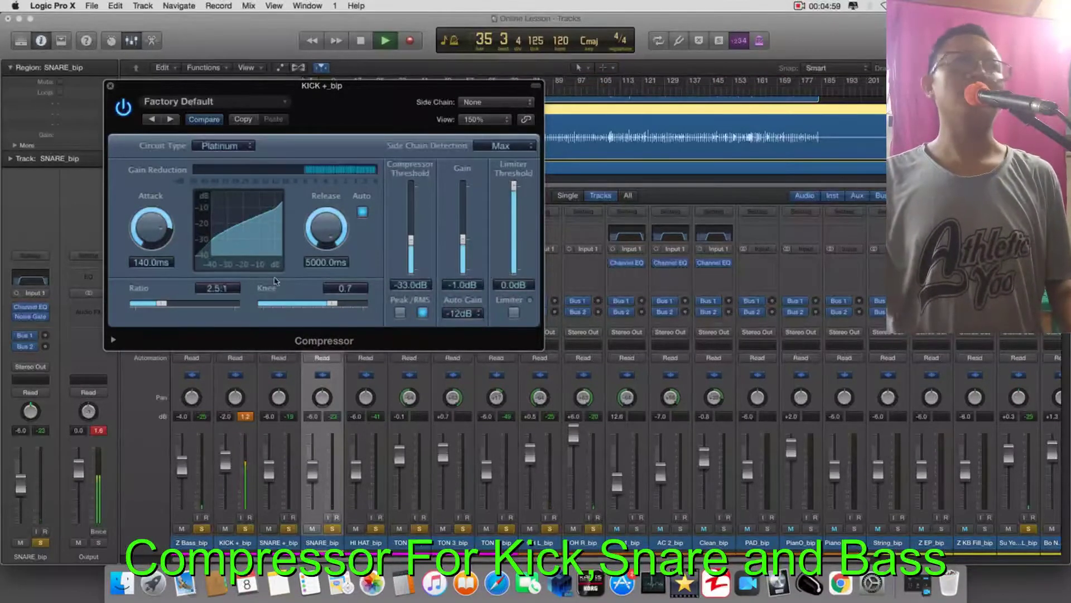
key("space")
Step: Clear the peak readings, lower the kick track's volume to -4.9 dB during playback and close its compressor
left_click(246, 424)
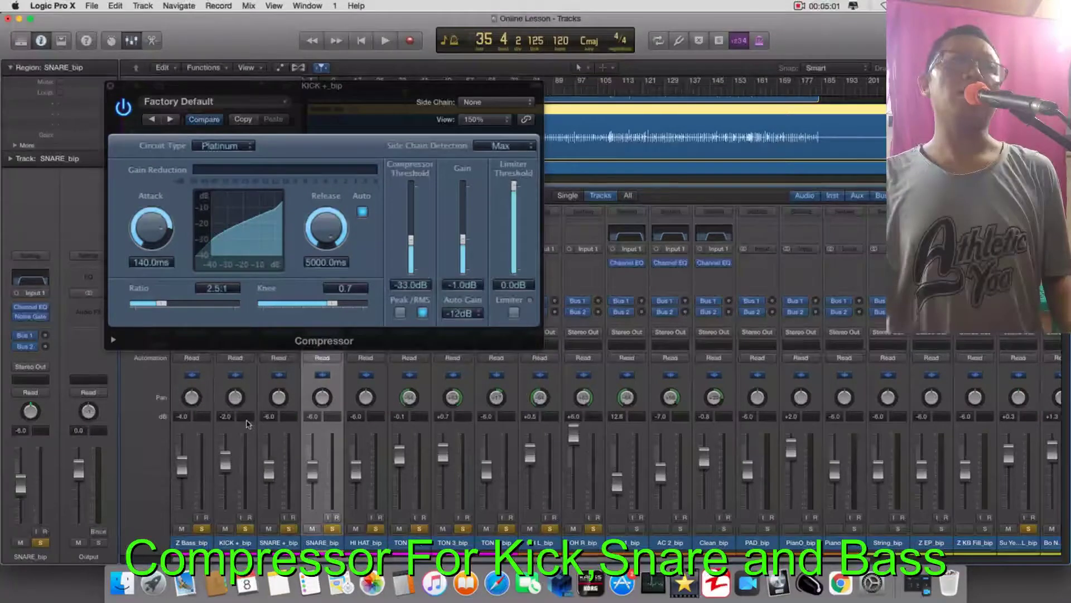
left_click_drag(227, 471, 234, 493)
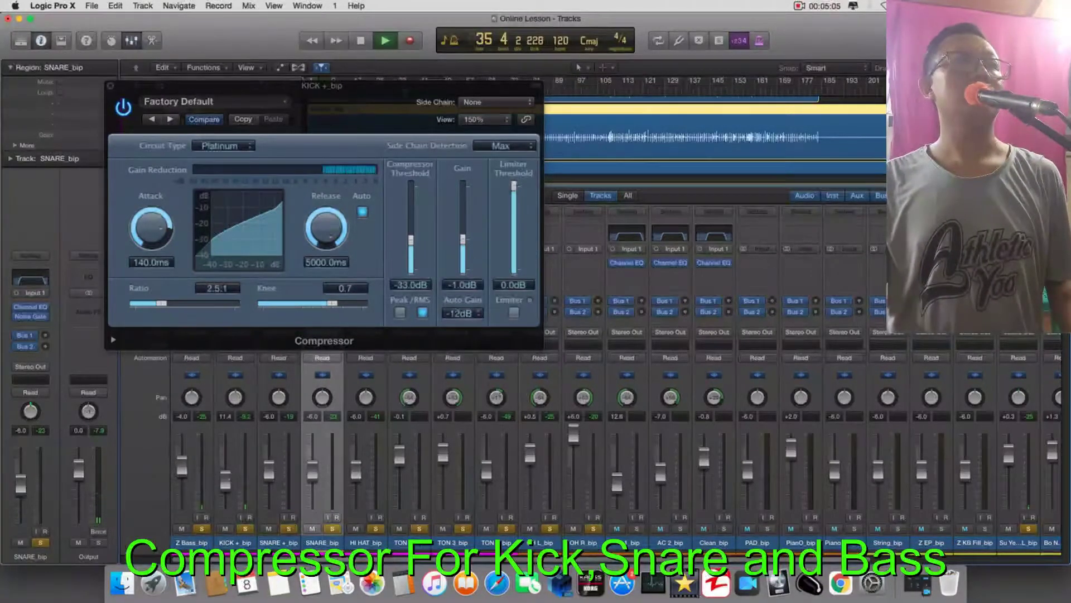
left_click_drag(225, 471, 225, 461)
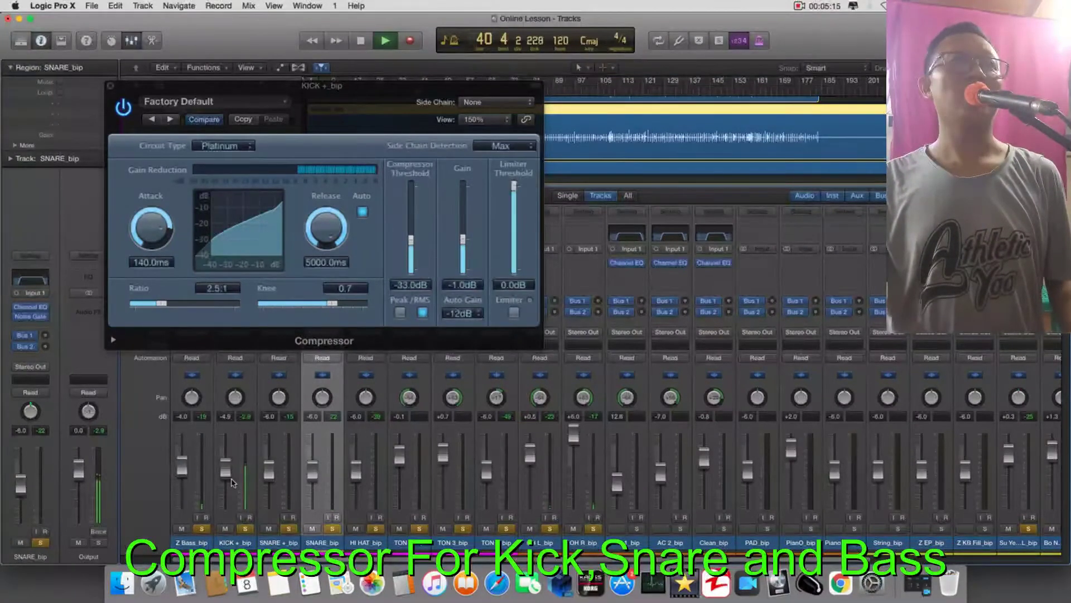
key("space")
left_click(110, 88)
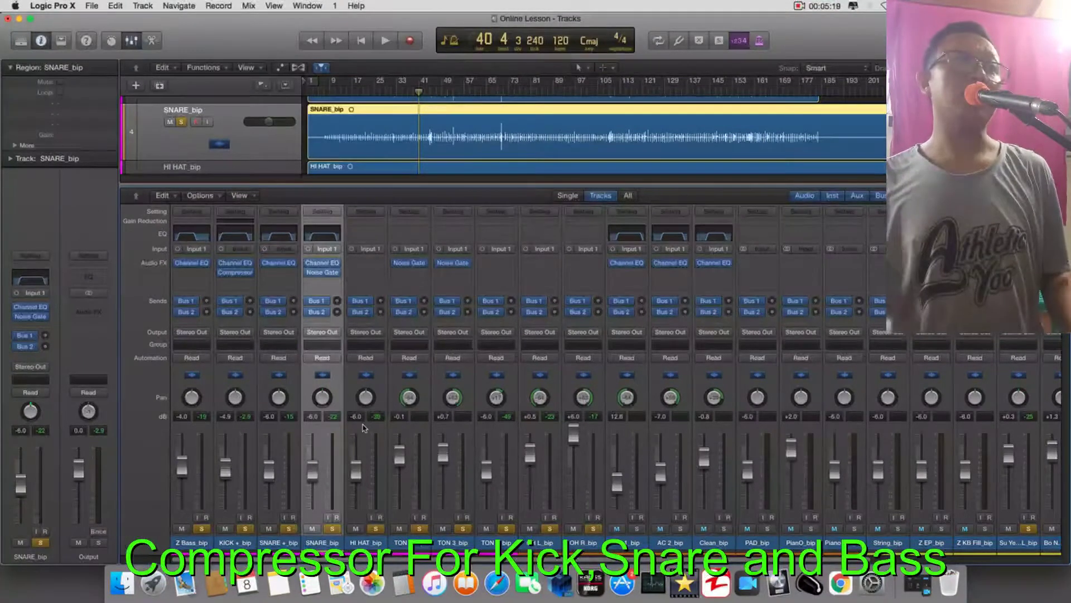
Step: Insert a mono Compressor after the Noise Gate on the SNARE_bip track during playback
key("space")
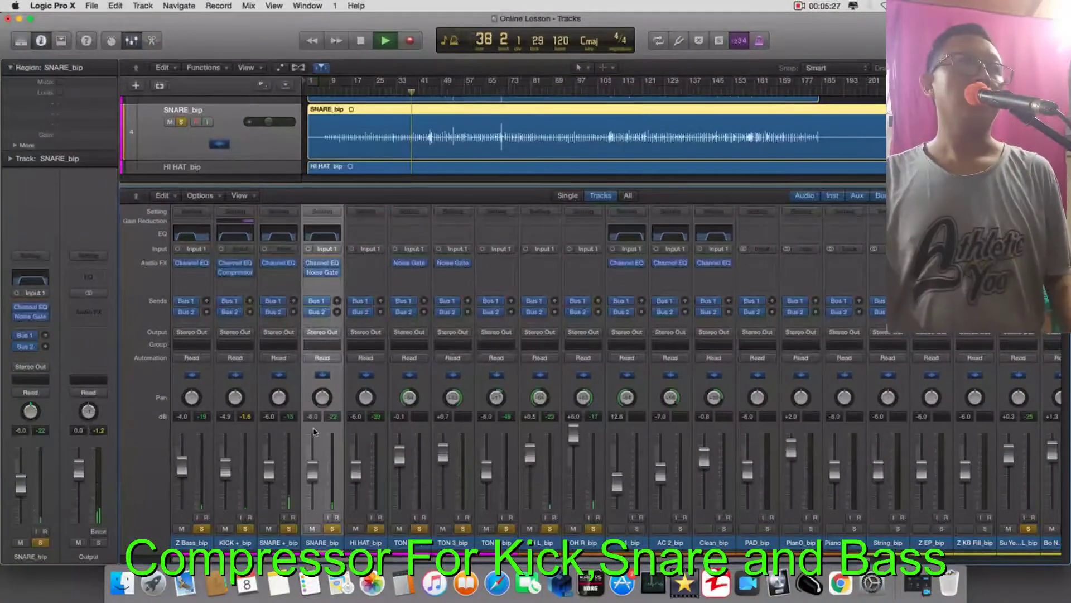
left_click(323, 282)
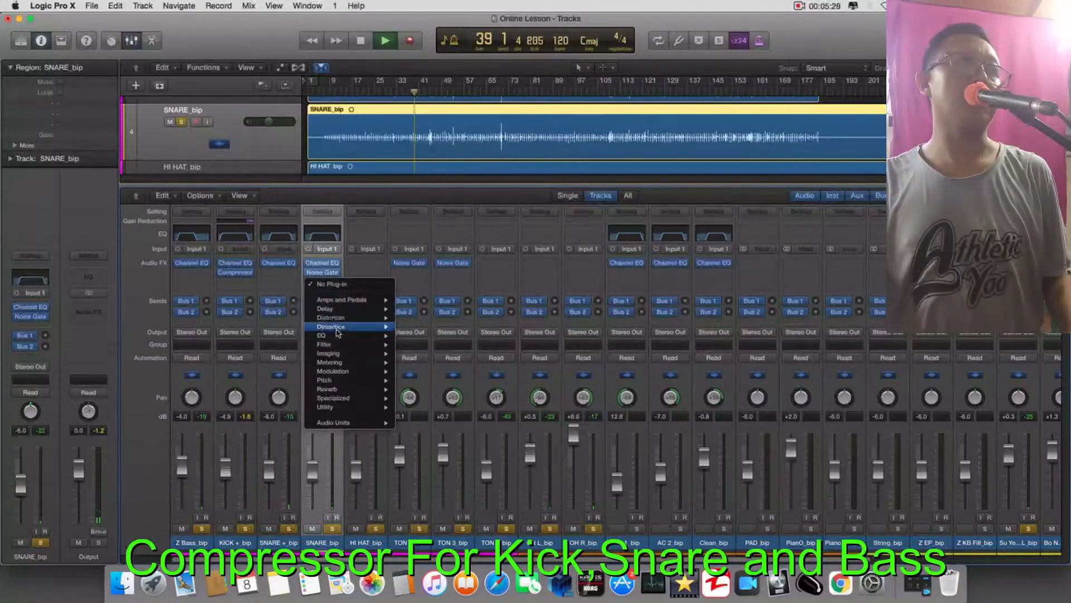
mouse_move(357, 326)
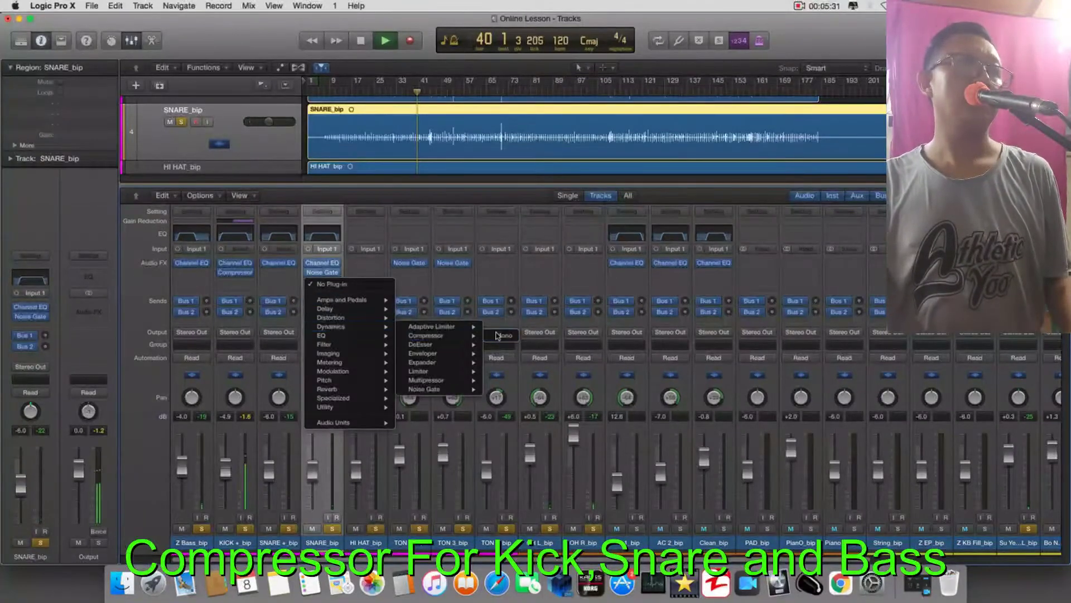
left_click(491, 336)
left_click_drag(495, 123, 396, 132)
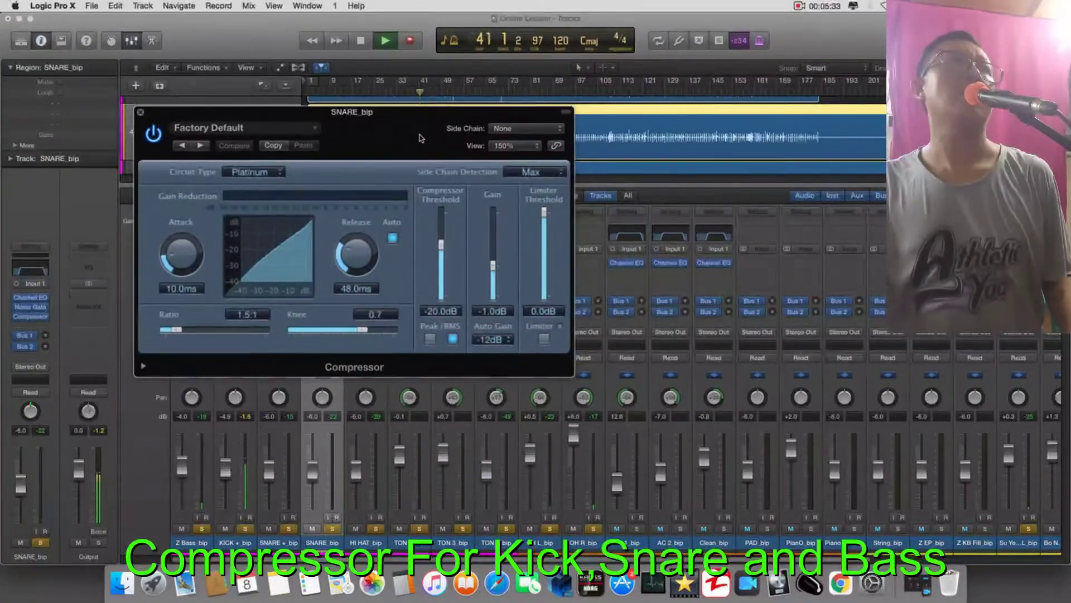
Step: Set the SNARE_bip compressor to 200 ms attack, 5000 ms release and 4.4:1 ratio, and raise its threshold fully
left_click_drag(185, 263, 185, 234)
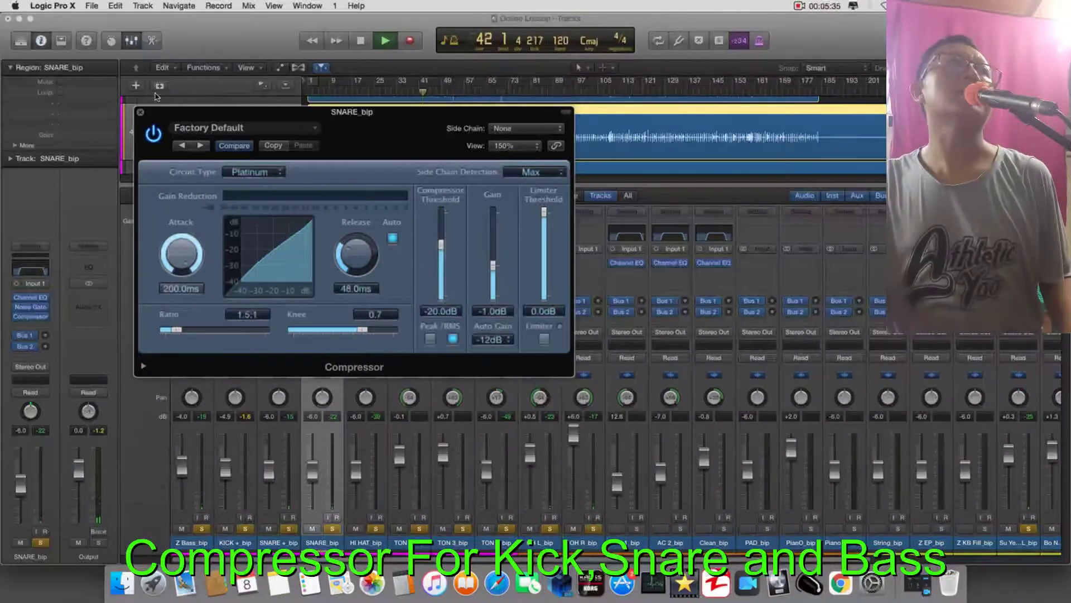
left_click_drag(356, 254, 334, 229)
left_click_drag(177, 329, 207, 329)
left_click_drag(440, 243, 440, 210)
Step: Lower the SNARE_bip compressor's threshold to -32.0 dB during playback and close its window
left_click_drag(406, 122, 383, 225)
left_click_drag(418, 315, 420, 368)
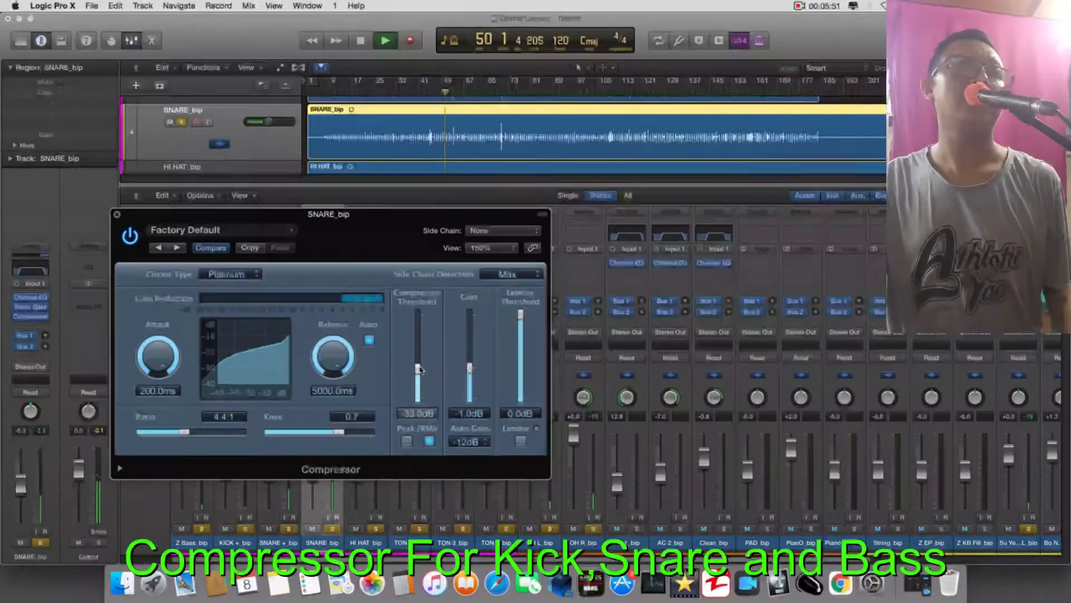
left_click_drag(420, 369, 421, 367)
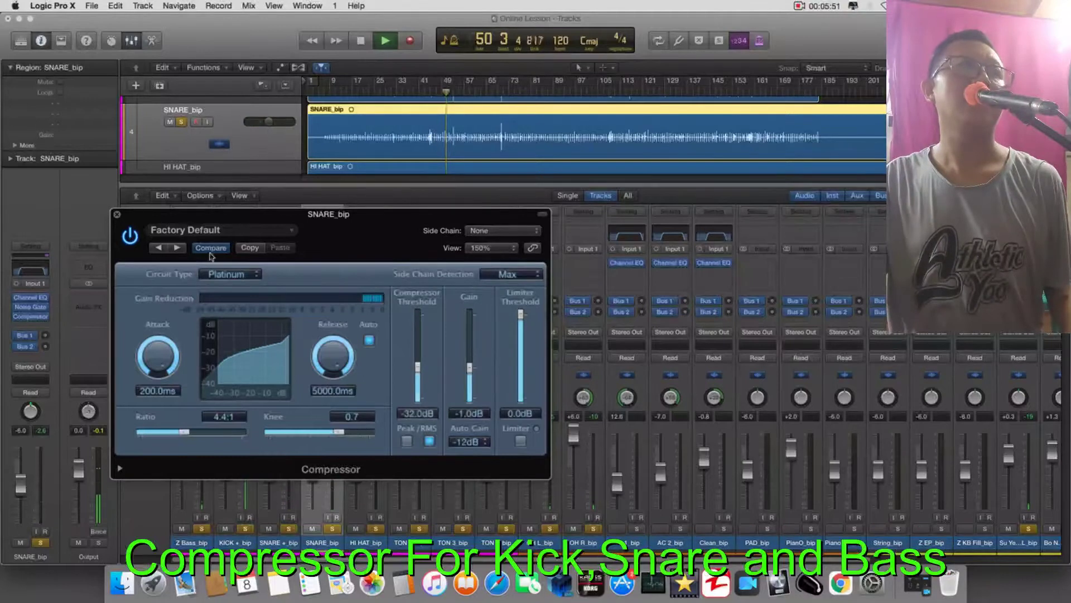
left_click(117, 214)
Step: Lower the SNARE_bip track's volume to -13.4 dB, checking it with a short replay
key("space")
left_click_drag(312, 472, 313, 490)
key("space")
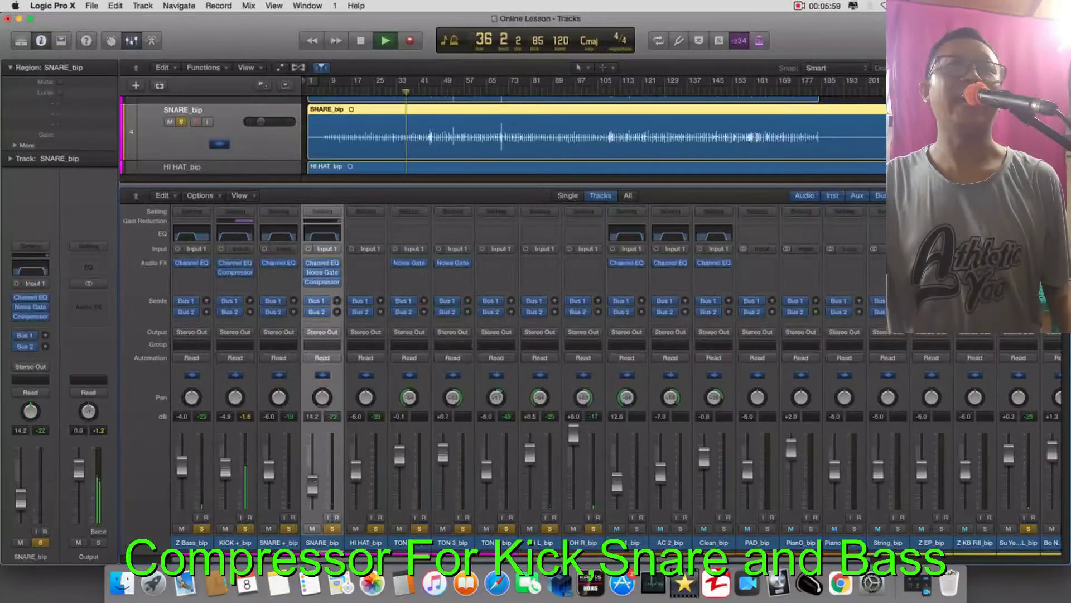
key("space")
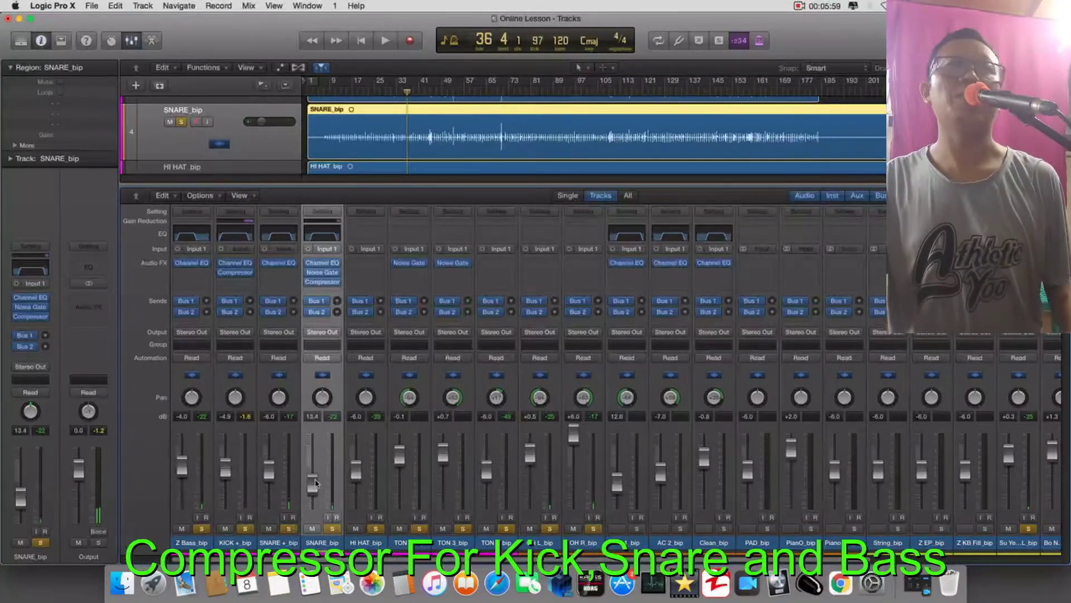
Step: Insert a mono Compressor below the Channel EQ on the SNARE +_bip track
left_click(275, 273)
mouse_move(293, 318)
mouse_move(404, 332)
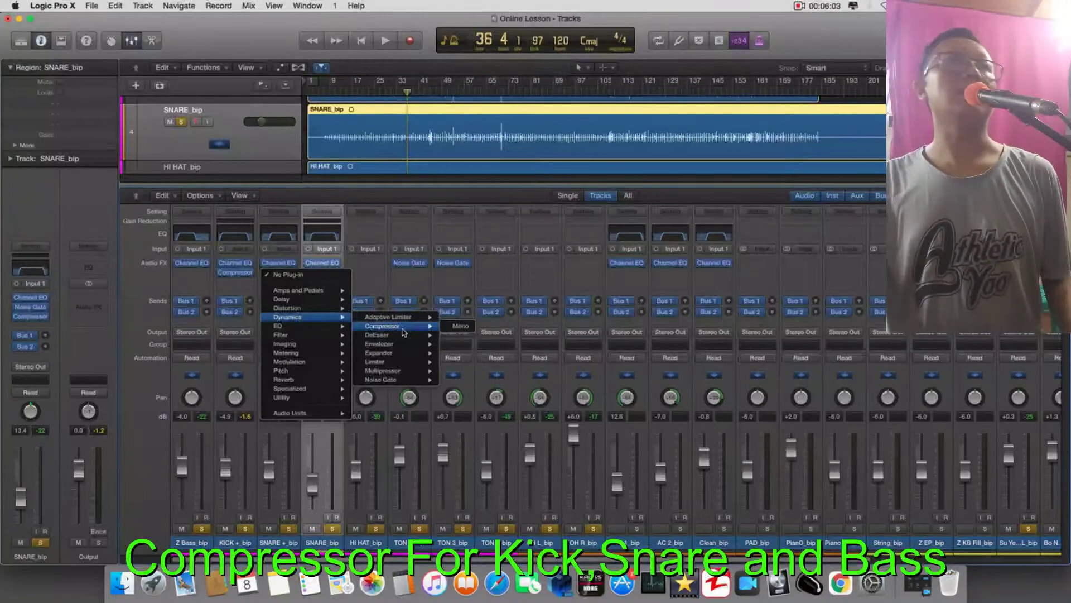
left_click(463, 328)
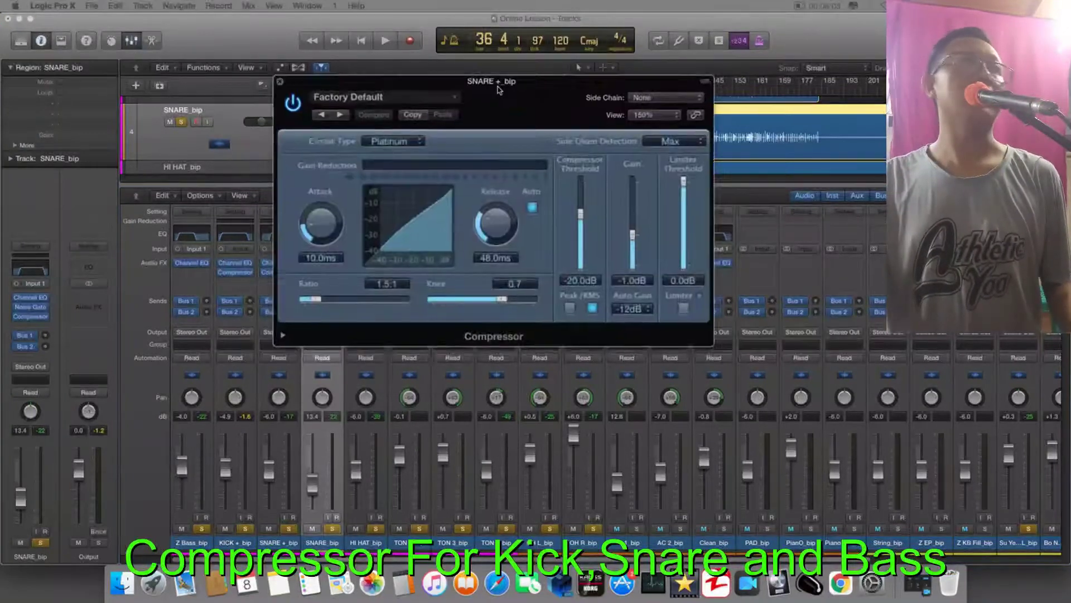
Step: Set the SNARE +_bip compressor to 200 ms attack, 5000 ms release, 4.8:1 ratio and 0.0 dB threshold, and start playback
left_click_drag(256, 308, 410, 222)
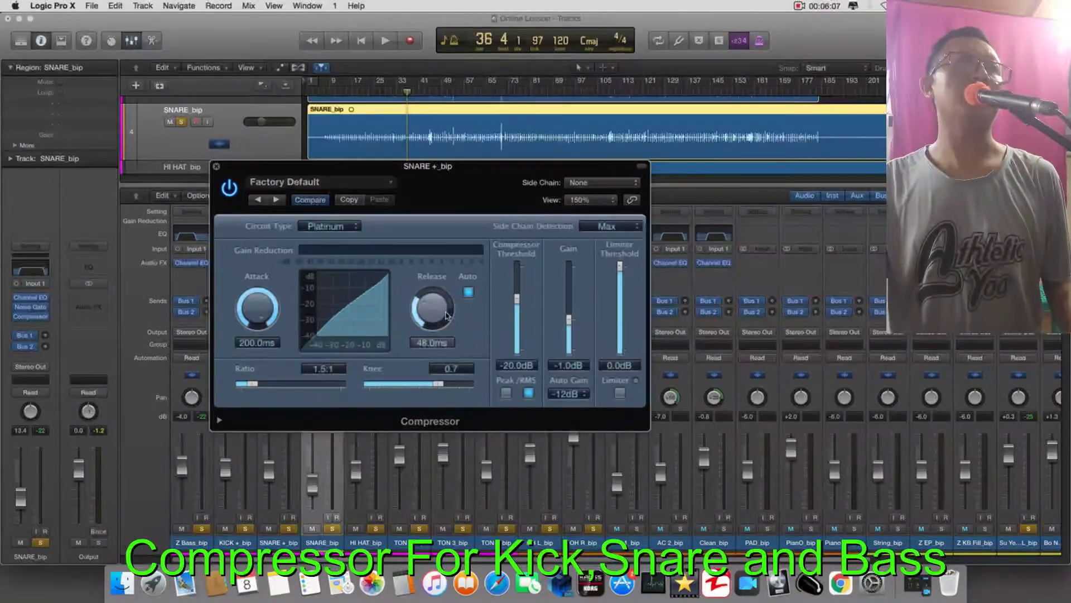
left_click_drag(450, 313, 450, 262)
left_click_drag(253, 384, 285, 393)
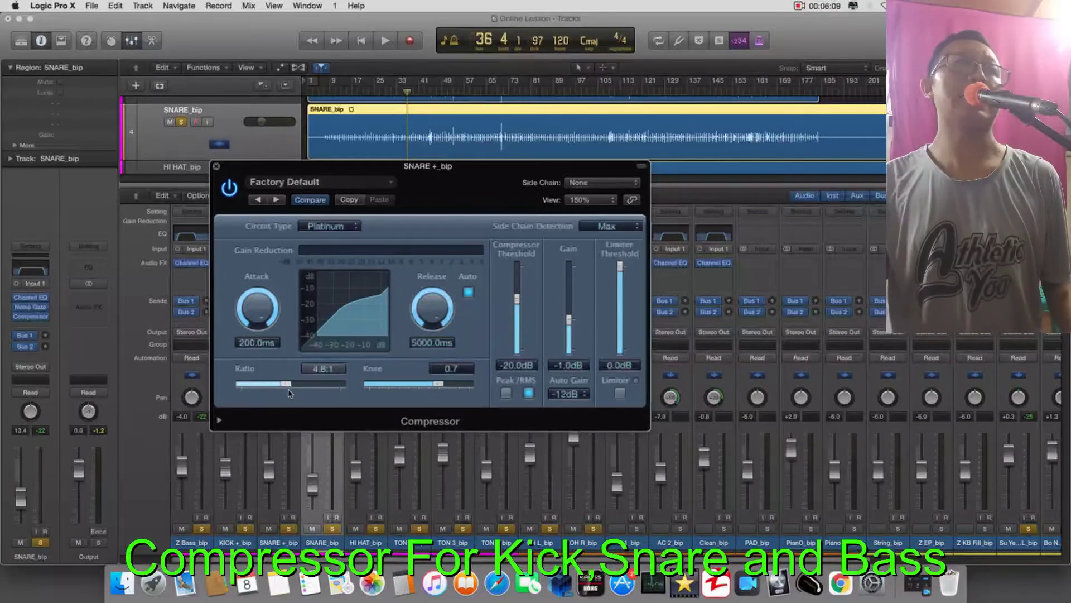
left_click_drag(517, 299, 519, 227)
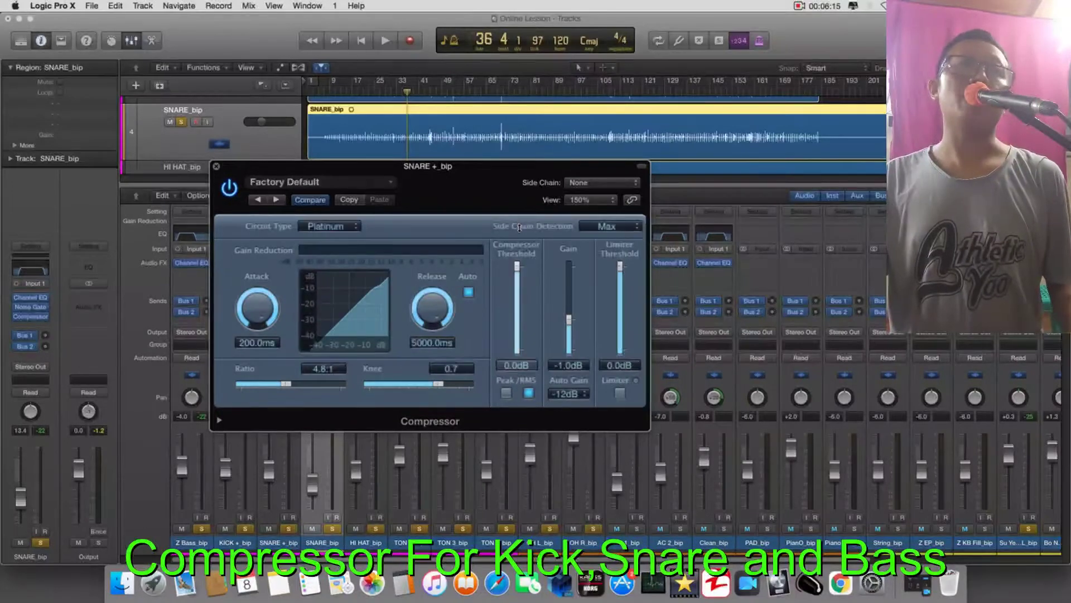
left_click_drag(504, 176, 419, 273)
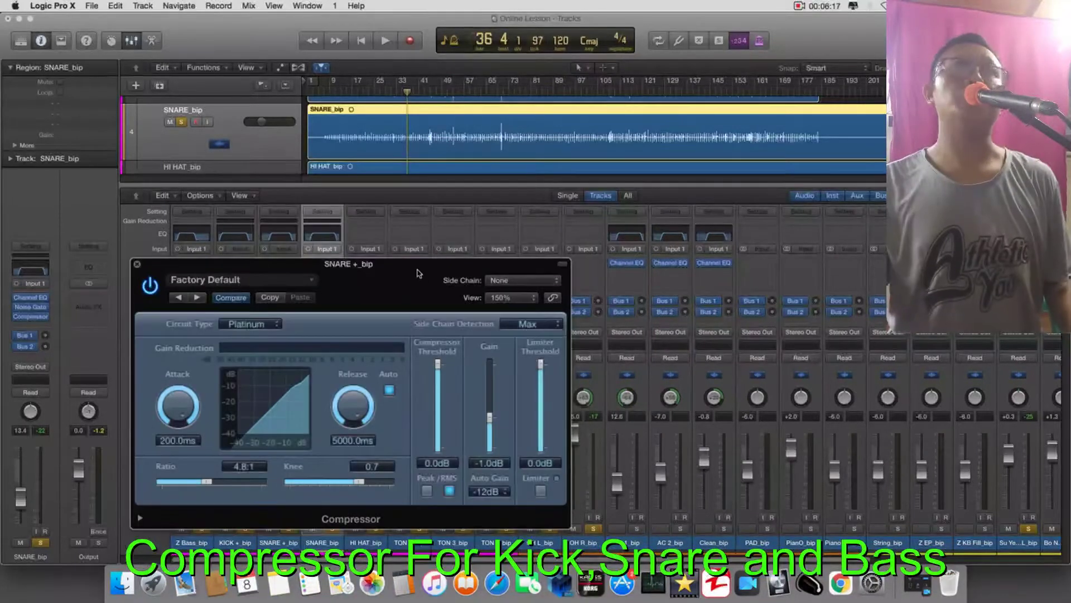
key("space")
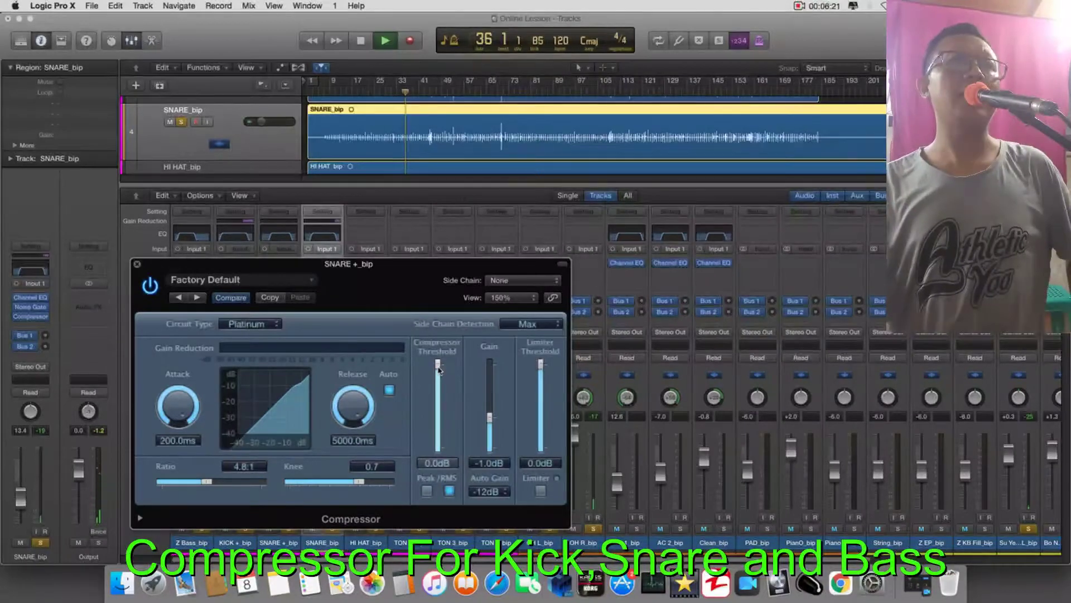
Step: Lower the SNARE +_bip compressor's threshold to -43.5 dB during playback, close its window and stop playback
left_click_drag(439, 368, 437, 441)
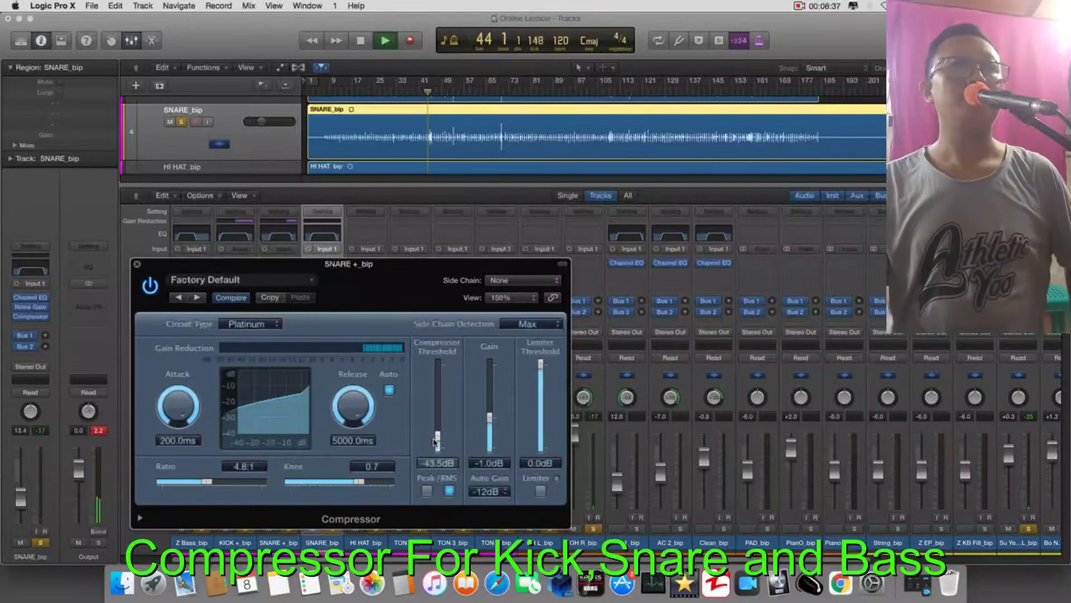
left_click_drag(297, 275, 277, 200)
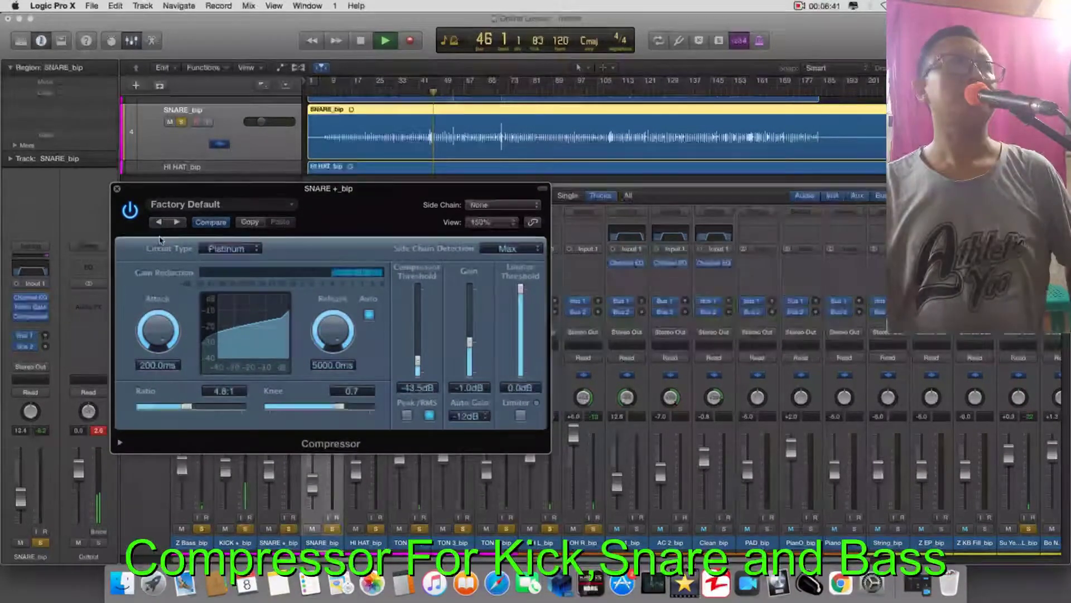
key("super+w")
key("space")
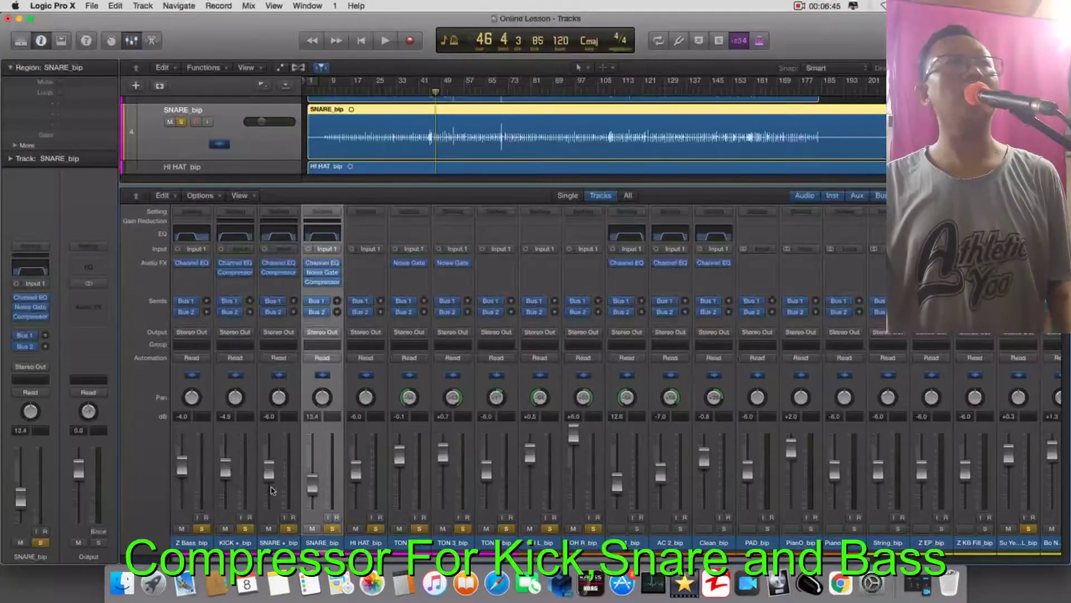
Step: Lower the SNARE +_bip track's volume to -8.8 dB while replaying the section, resetting its peak readout
left_click_drag(272, 478, 272, 494)
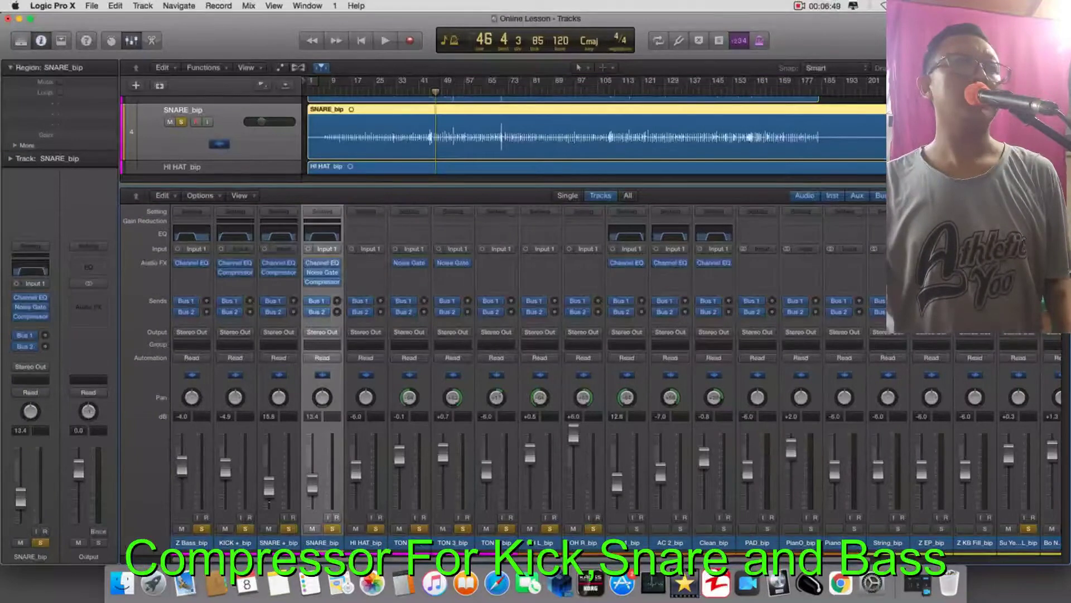
key("space")
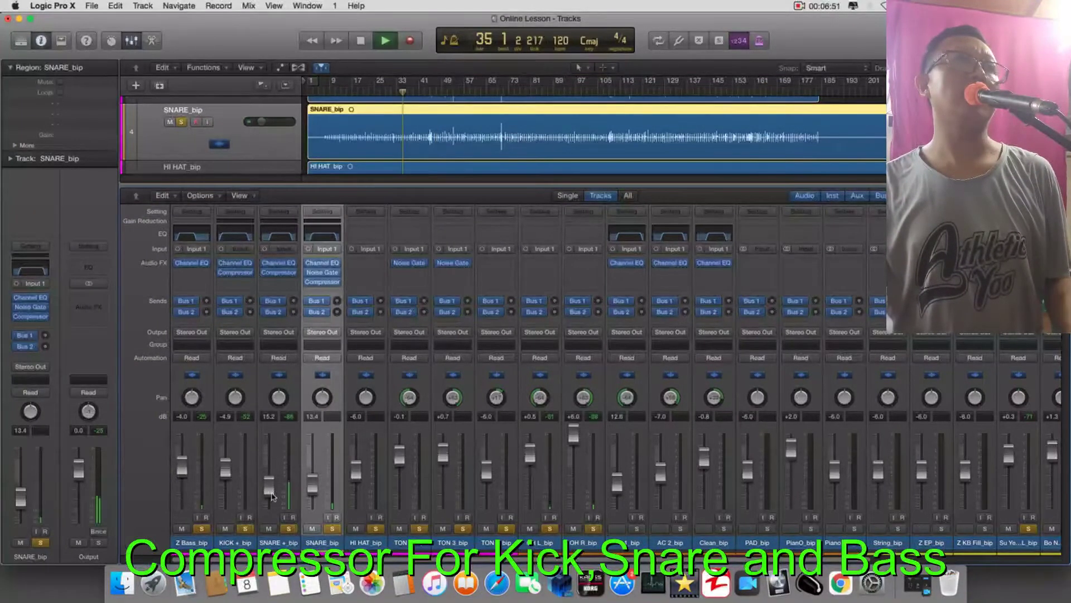
left_click_drag(272, 492, 272, 490)
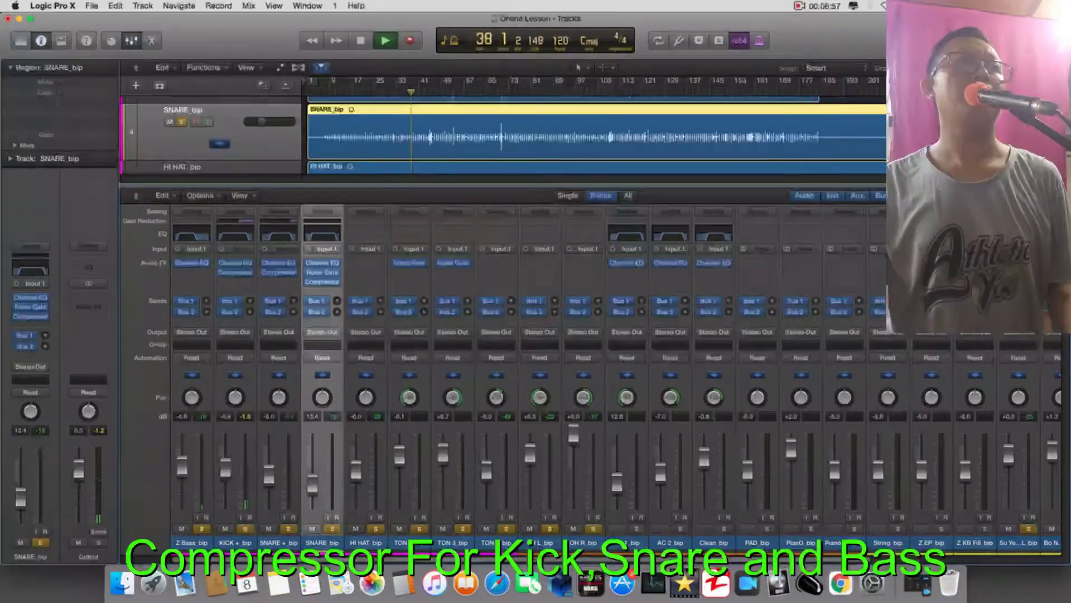
left_click(294, 412)
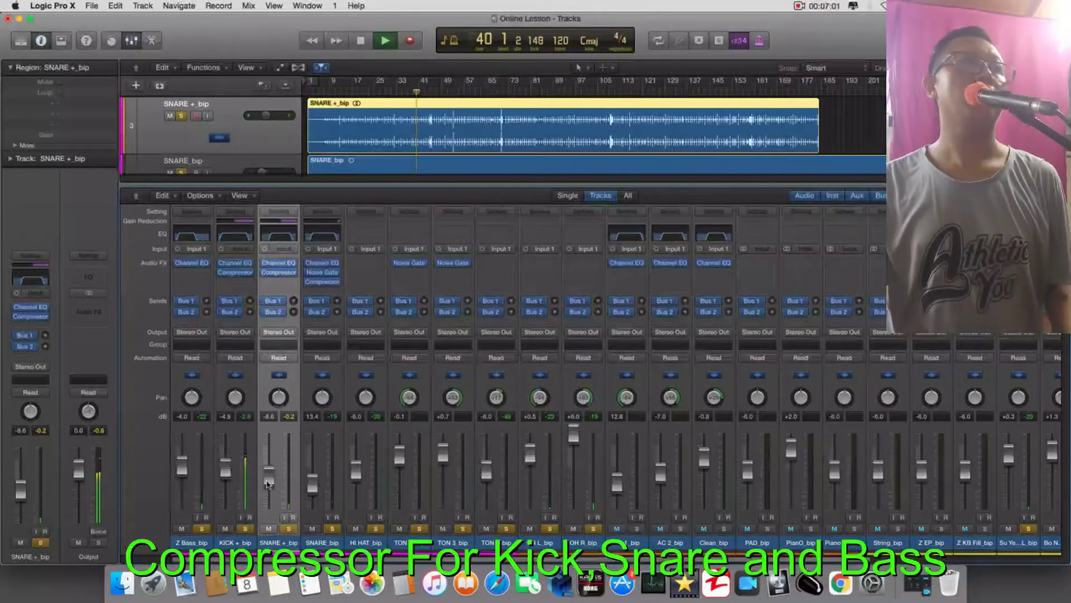
key("space")
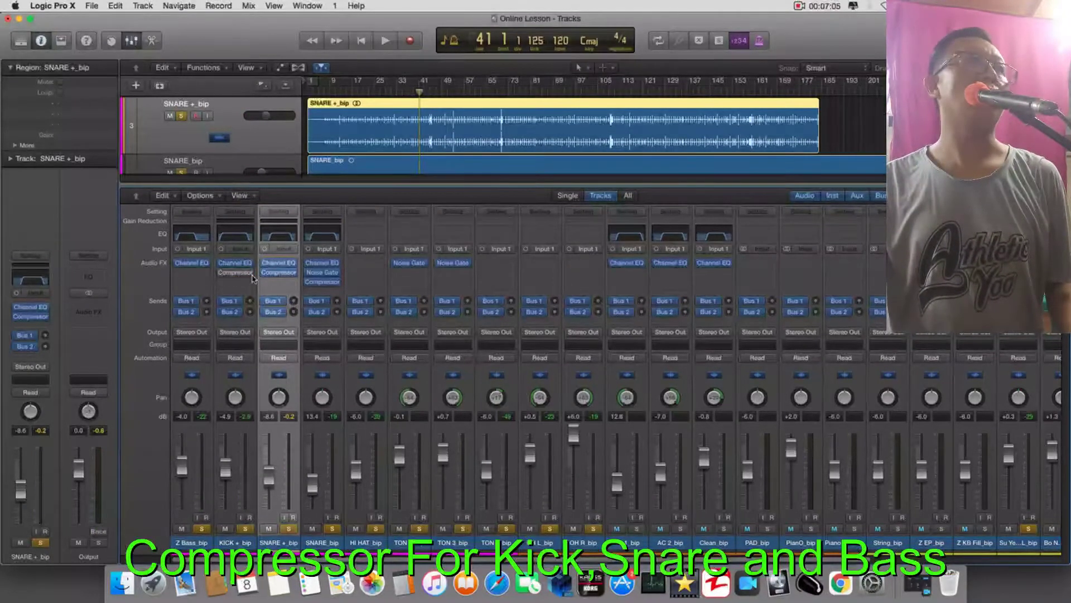
Step: Compare playback with the kick and both snare compressors bypassed and with them re-enabled
left_click_drag(264, 276, 264, 277)
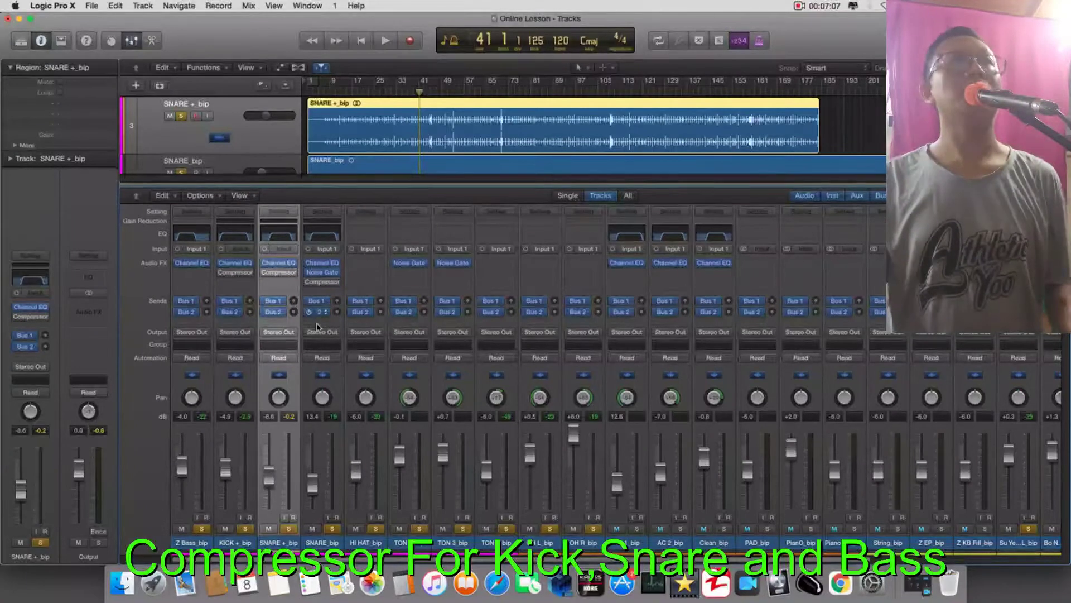
key("space")
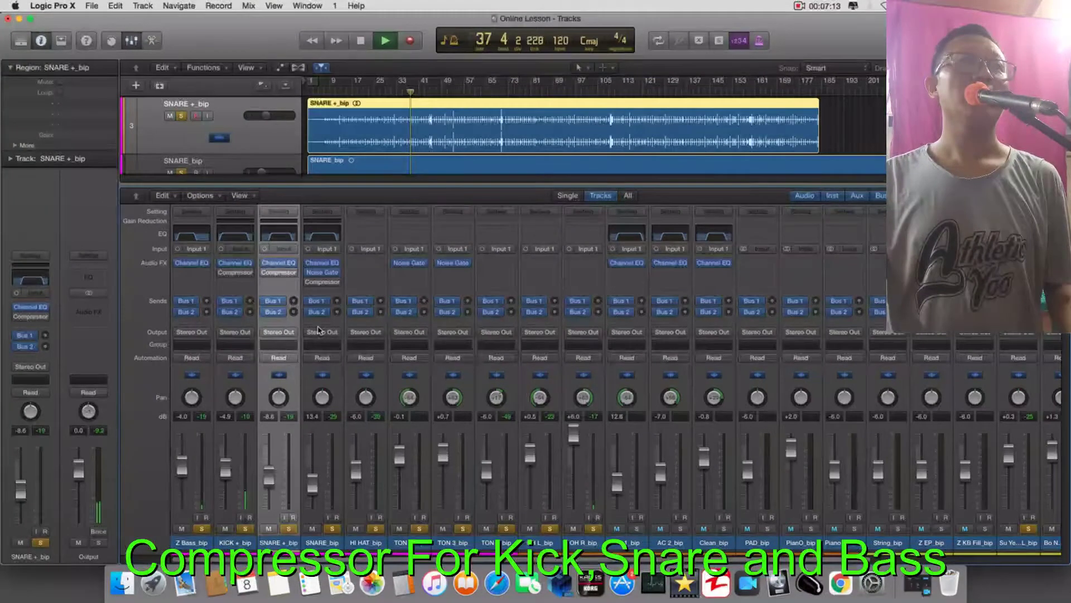
key("space")
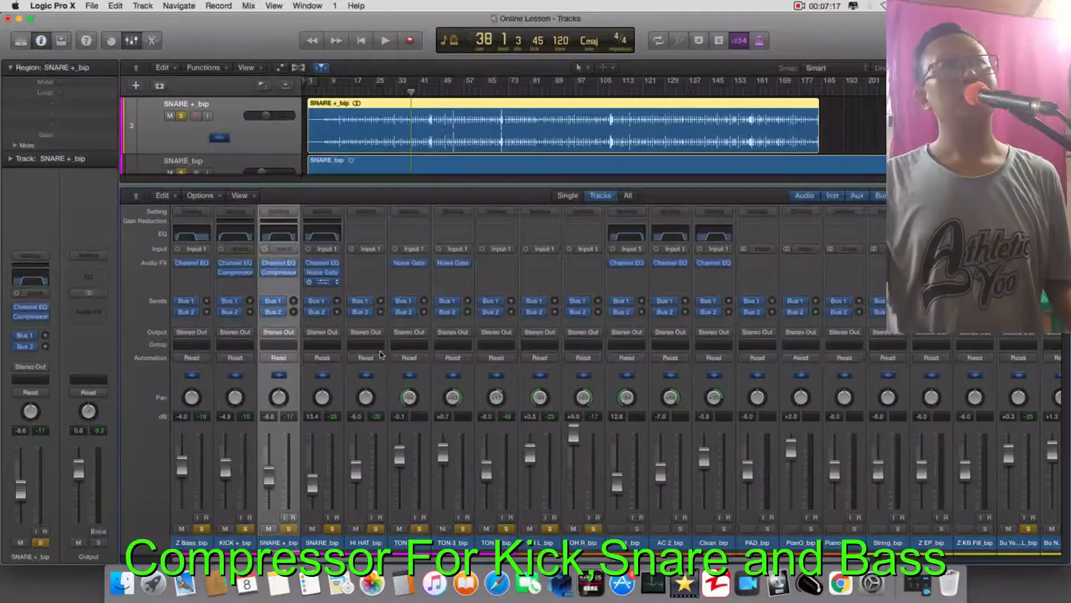
key("space")
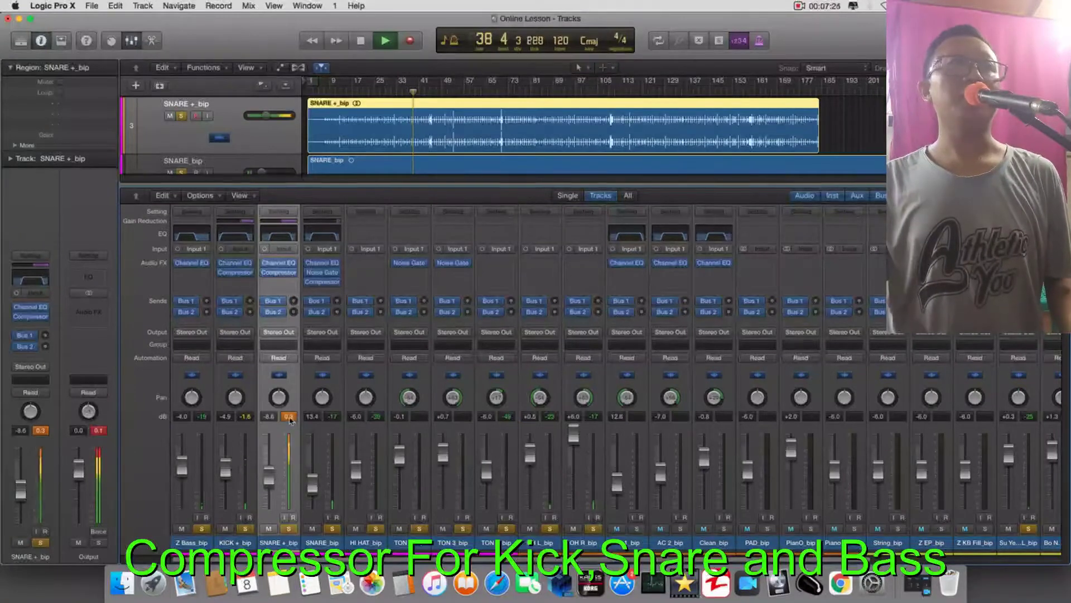
key("space")
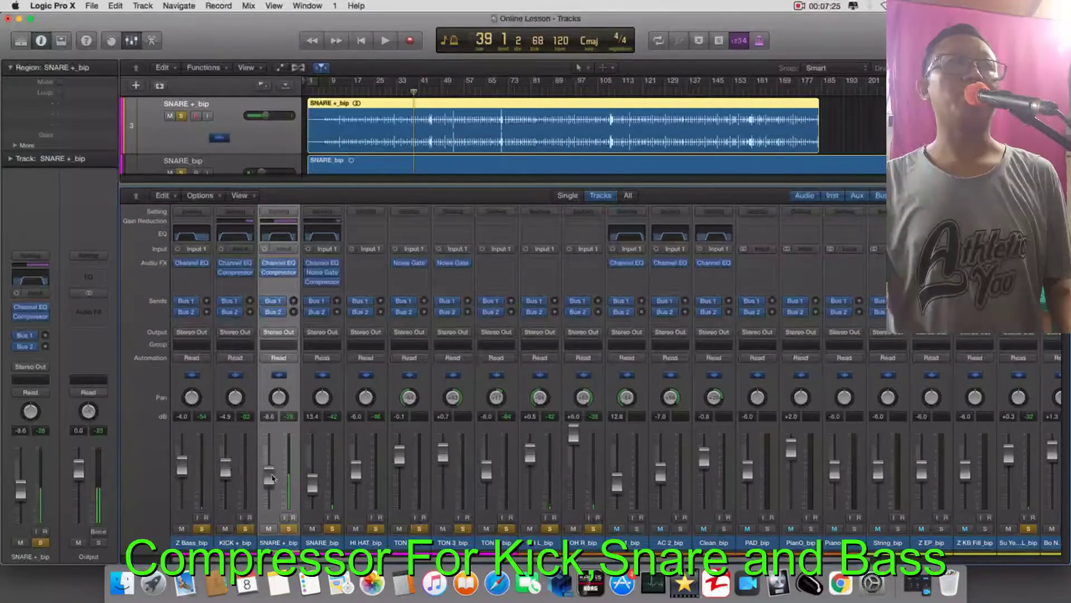
Step: Insert a Compressor below the Channel EQ on the Z Bass_bip track
left_click(189, 264)
mouse_move(200, 317)
mouse_move(344, 319)
mouse_move(296, 326)
left_click(371, 326)
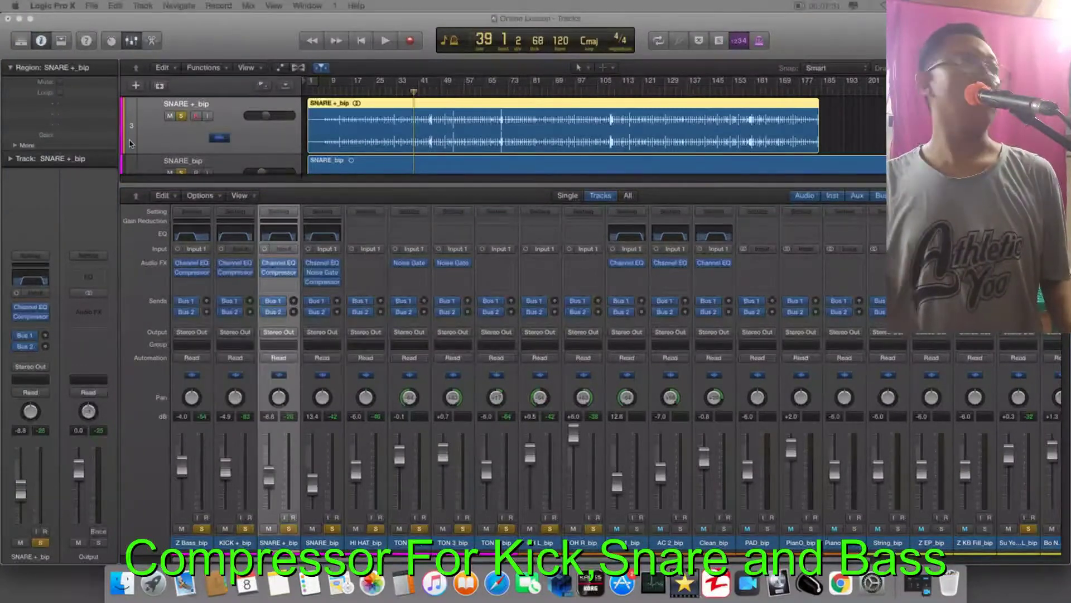
Step: Set the Z Bass_bip compressor to 200 ms attack, 5000 ms release, 4.1:1 ratio and 0.0 dB threshold
left_click_drag(140, 333, 140, 304)
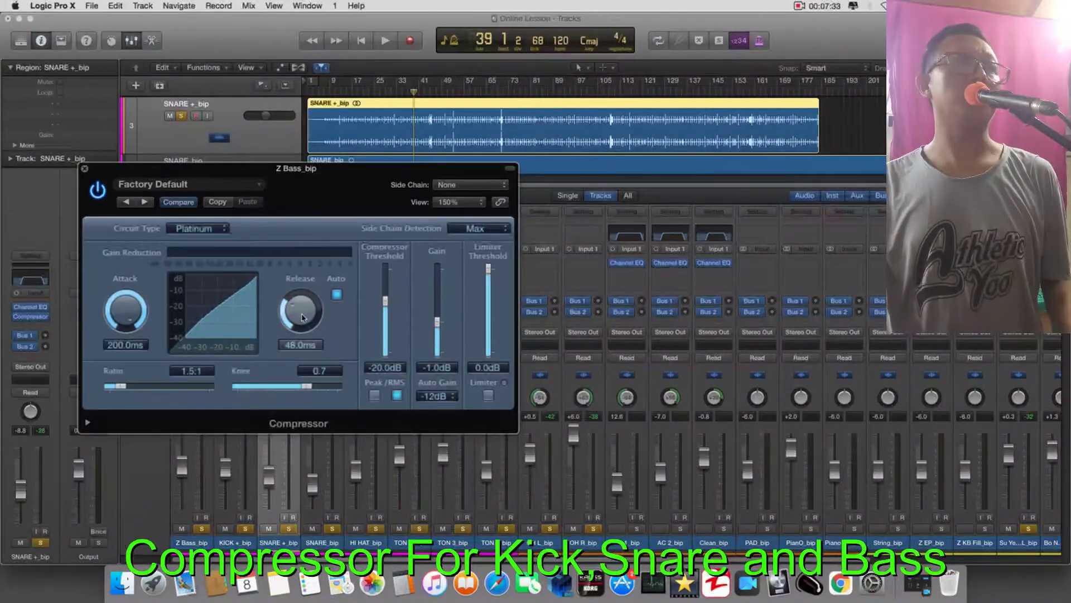
left_click_drag(300, 317, 245, 145)
left_click_drag(122, 386, 153, 396)
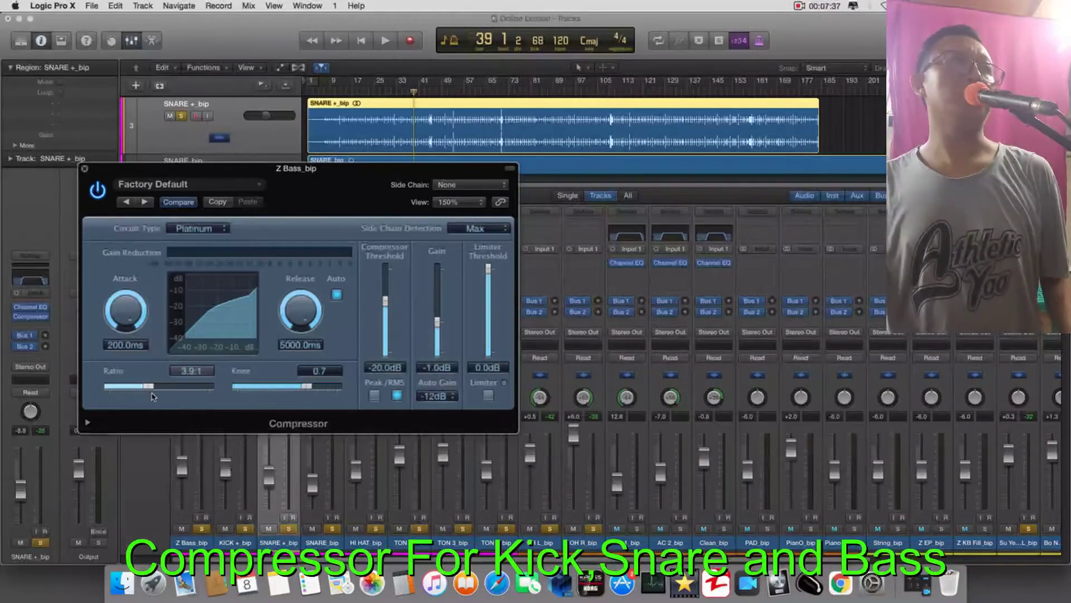
left_click_drag(153, 397, 156, 396)
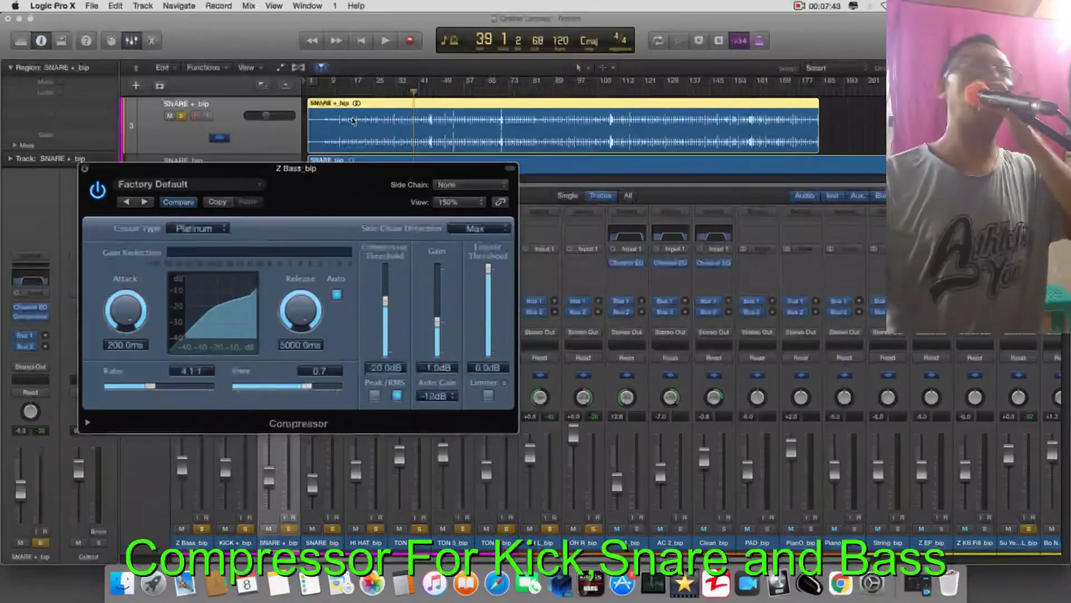
mouse_move(385, 301)
left_mouse_down()
mouse_move(385, 279)
mouse_move(396, 312)
left_mouse_up()
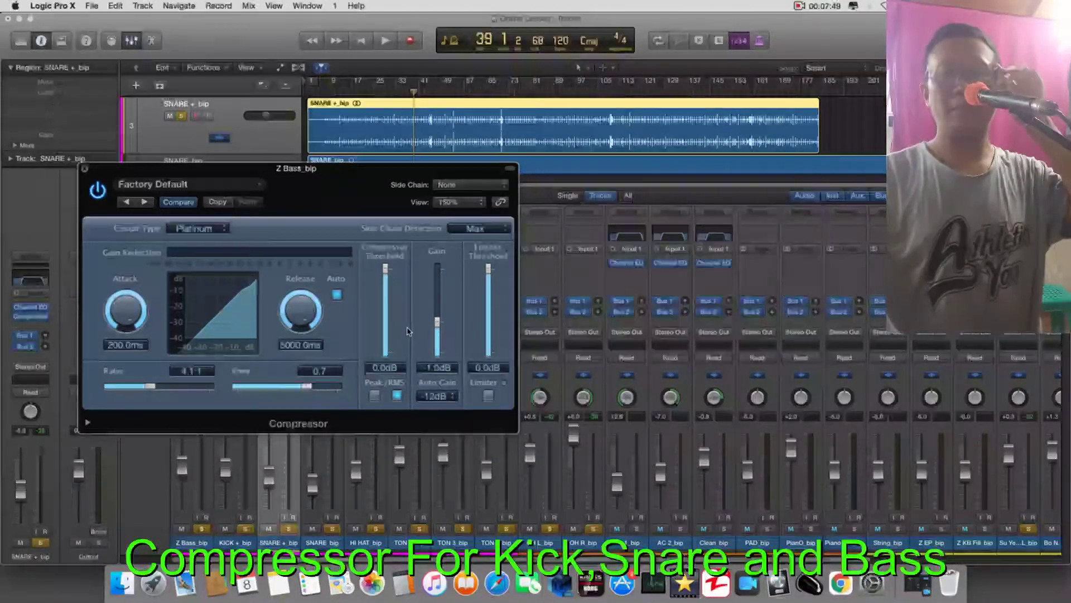
Step: Lower the Z Bass_bip compressor's threshold to -36.0 dB during playback, with its window moved clear of the bass channel strip
key("space")
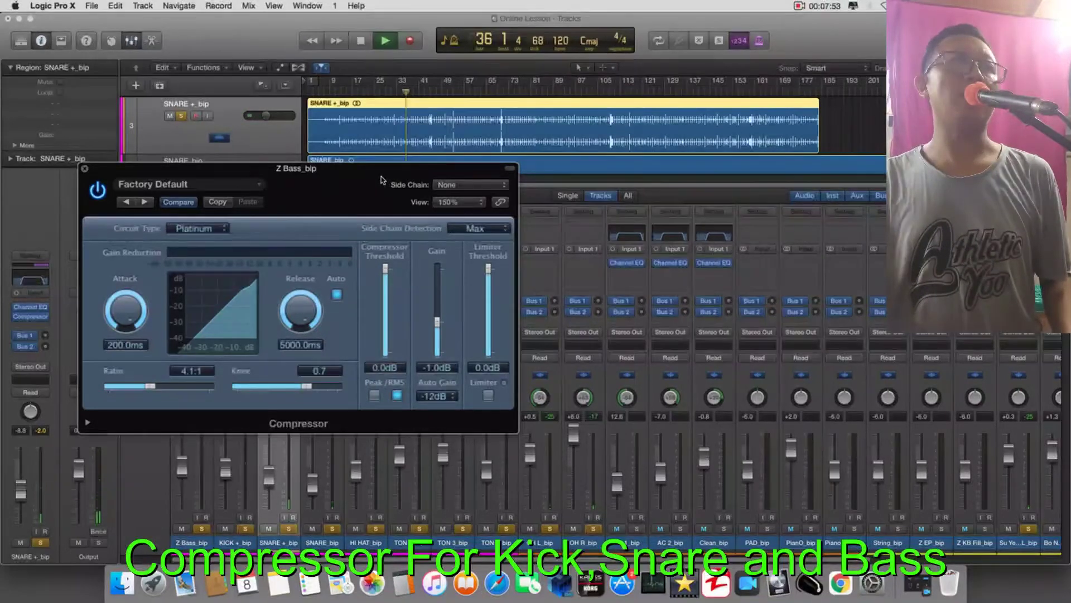
left_click_drag(381, 180, 408, 161)
key("space")
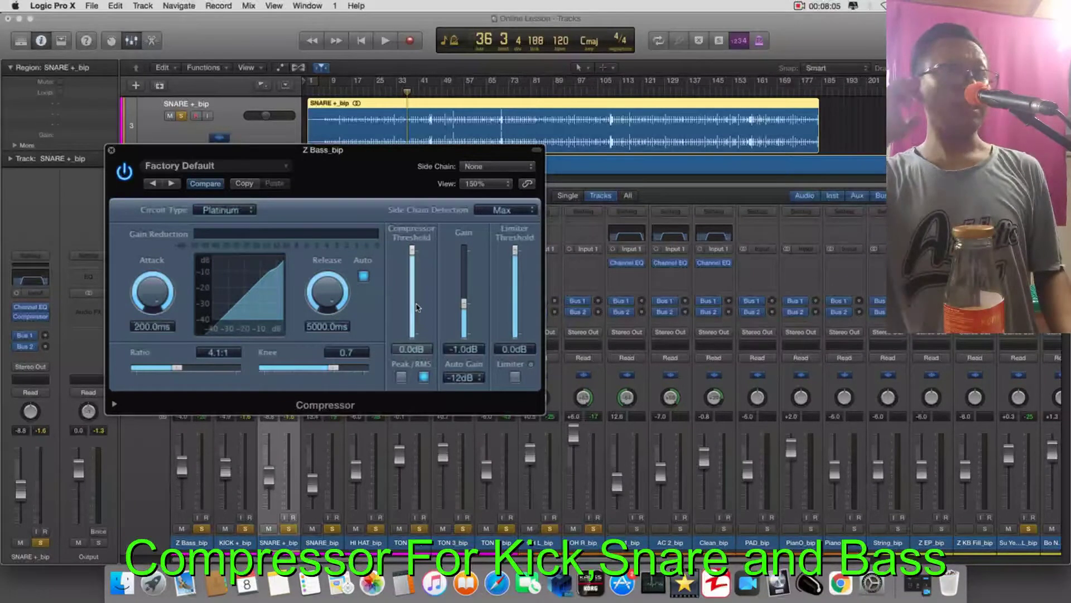
key("space")
left_click_drag(299, 325, 411, 317)
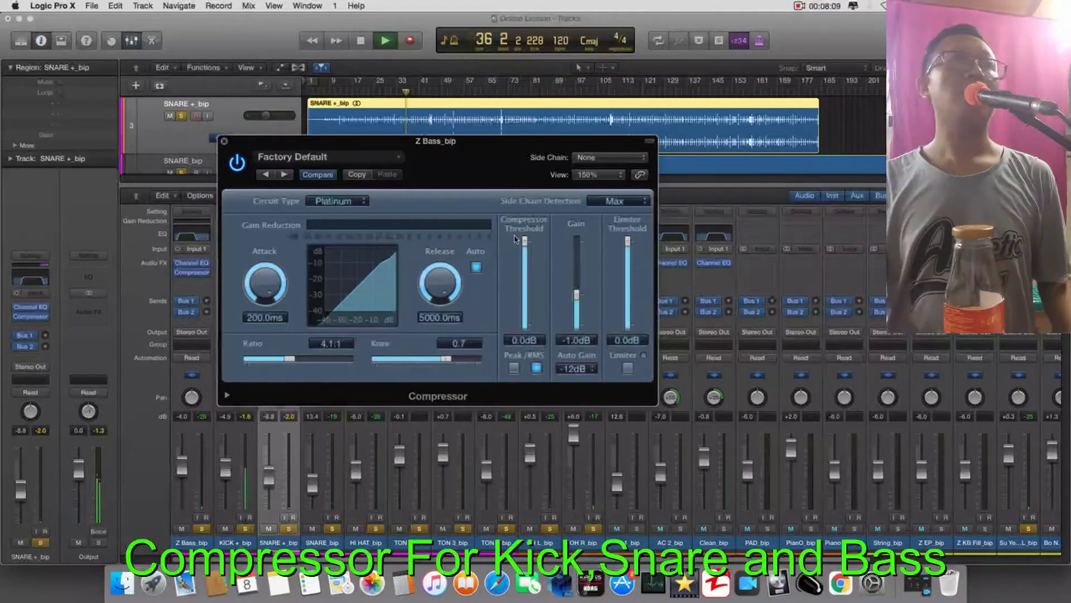
left_click_drag(526, 254, 529, 303)
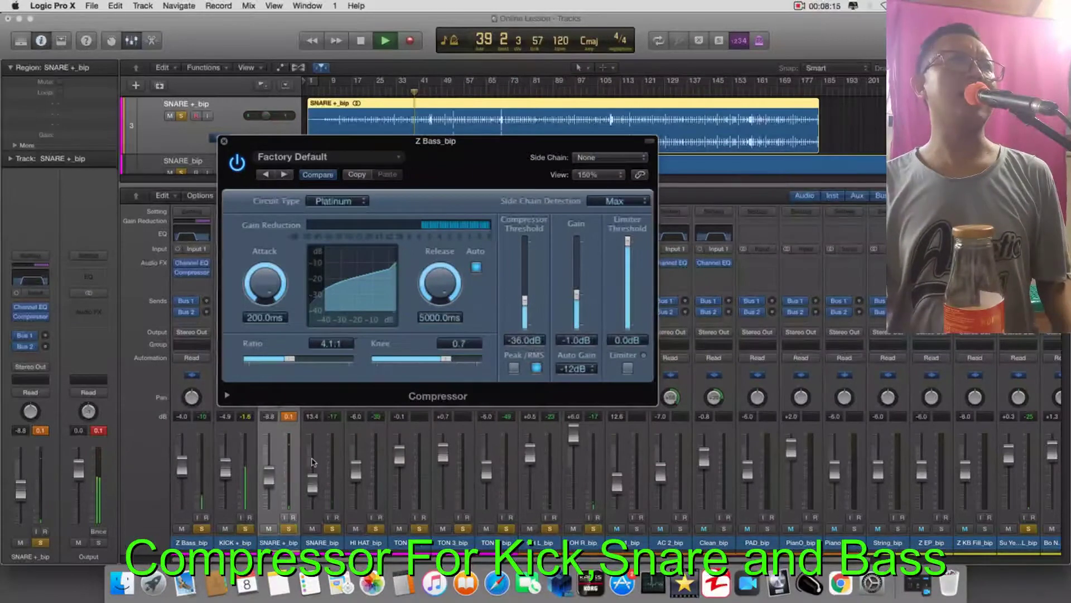
Step: Lower the SNARE +_bip volume to -10.2 dB and the bass compressor's threshold to -38.0 dB, close its window and stop playback
left_click_drag(276, 484, 276, 488)
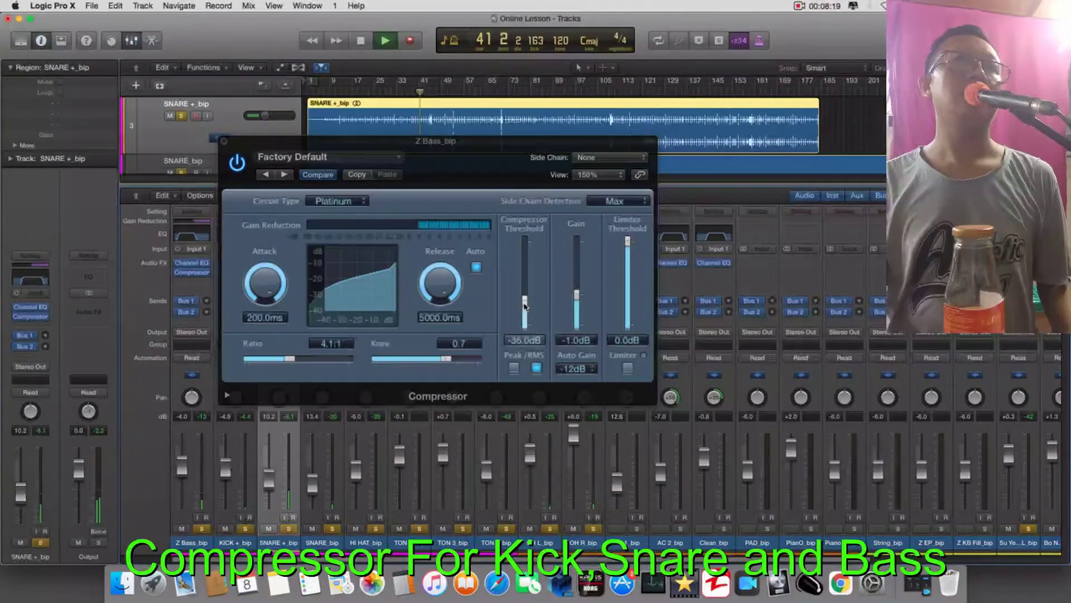
left_click_drag(525, 304, 524, 310)
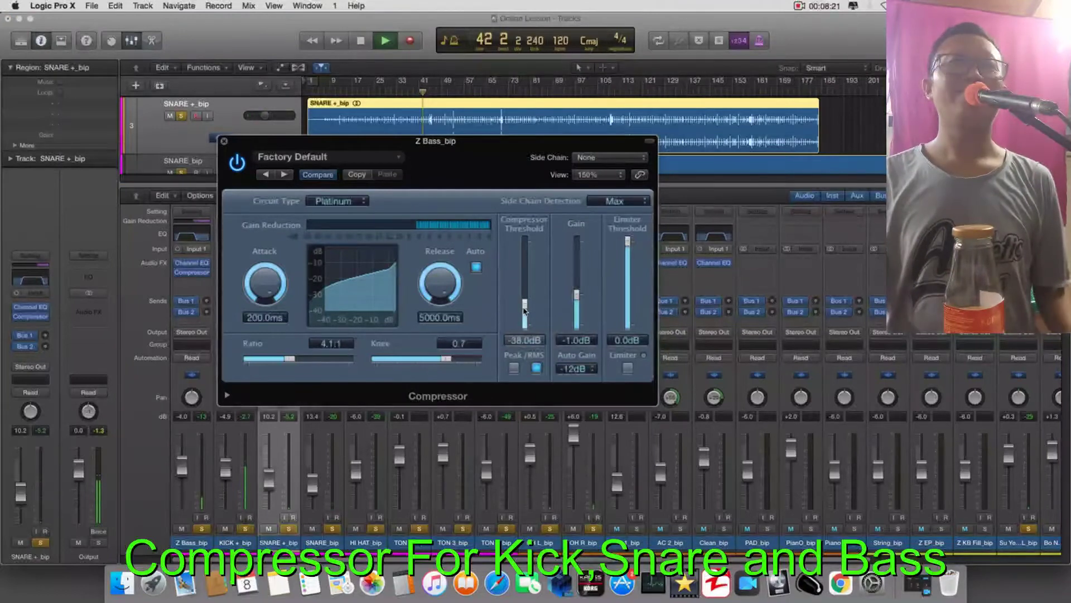
left_click(223, 141)
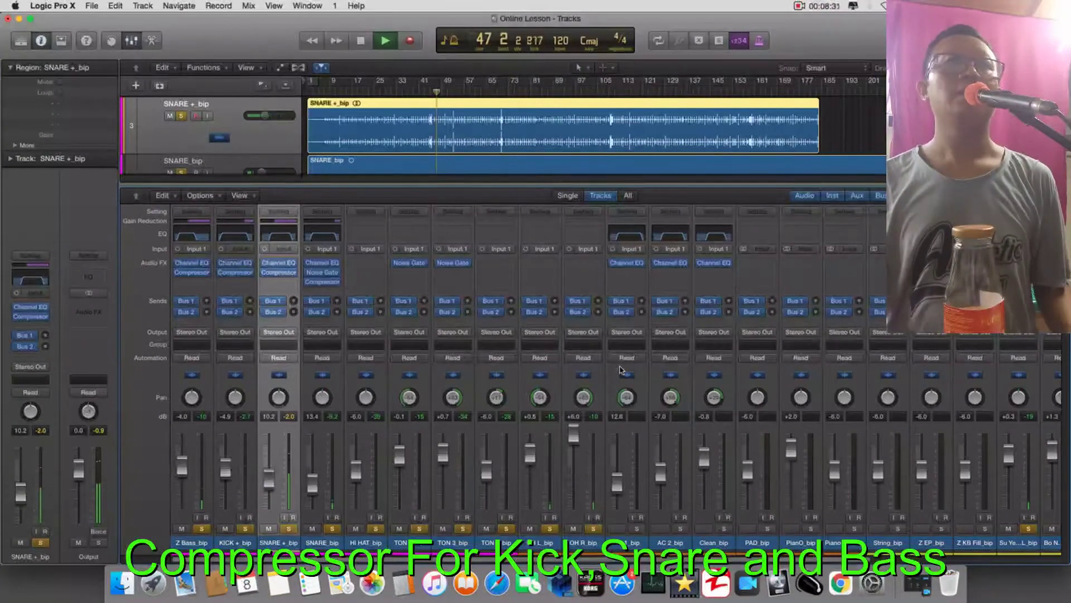
key("space")
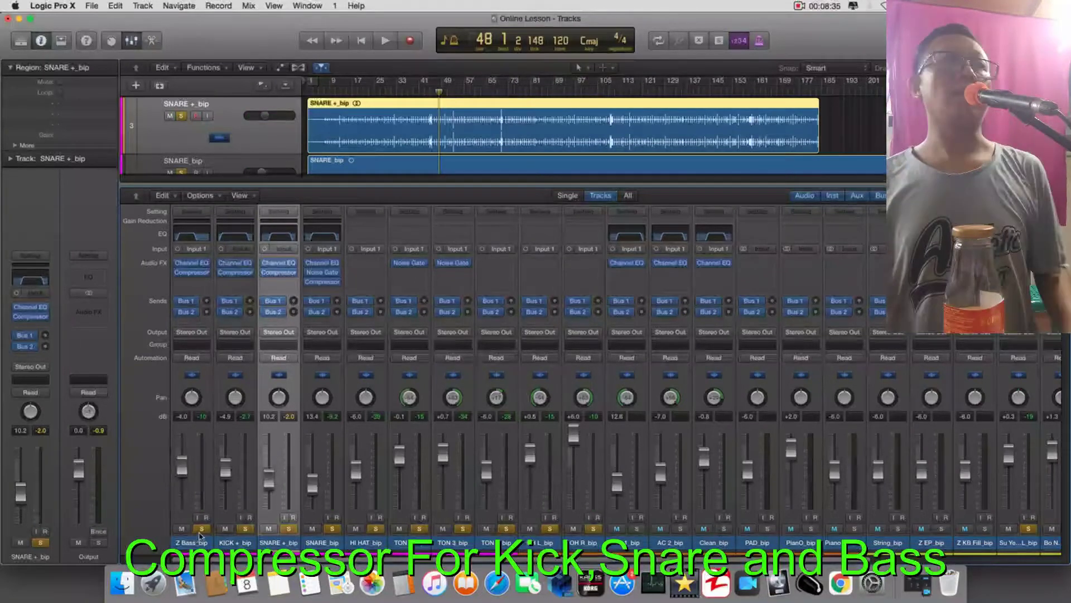
Step: Turn off solo on every soloed track, from the bass and drums to the last two vocal-side channels
left_click(288, 529)
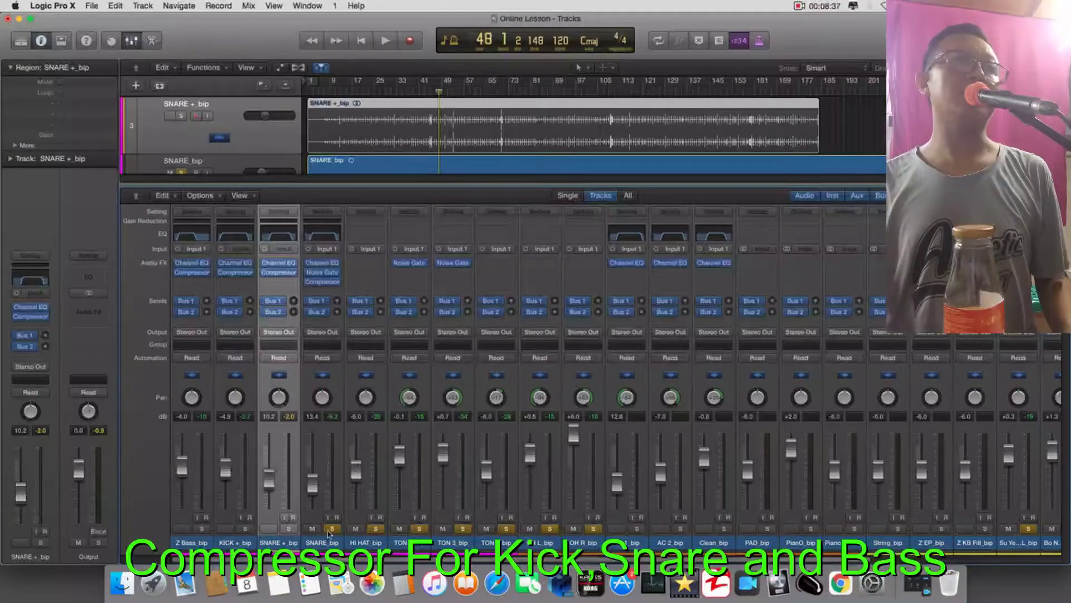
left_click(332, 528)
left_click(375, 528)
left_click(419, 528)
left_click(463, 529)
left_click(506, 528)
left_click(593, 528)
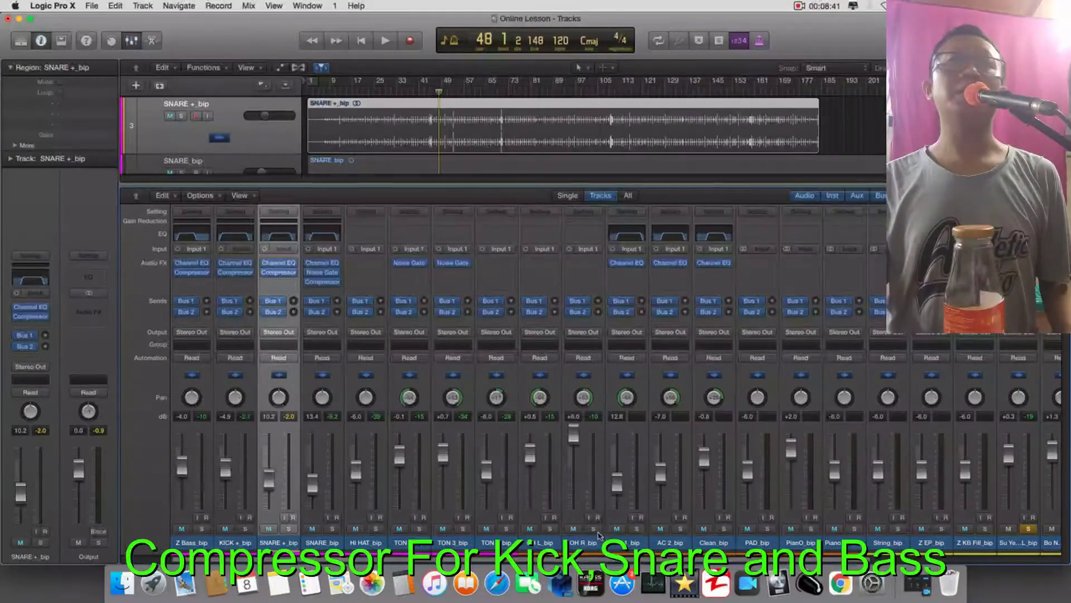
left_click(1029, 529)
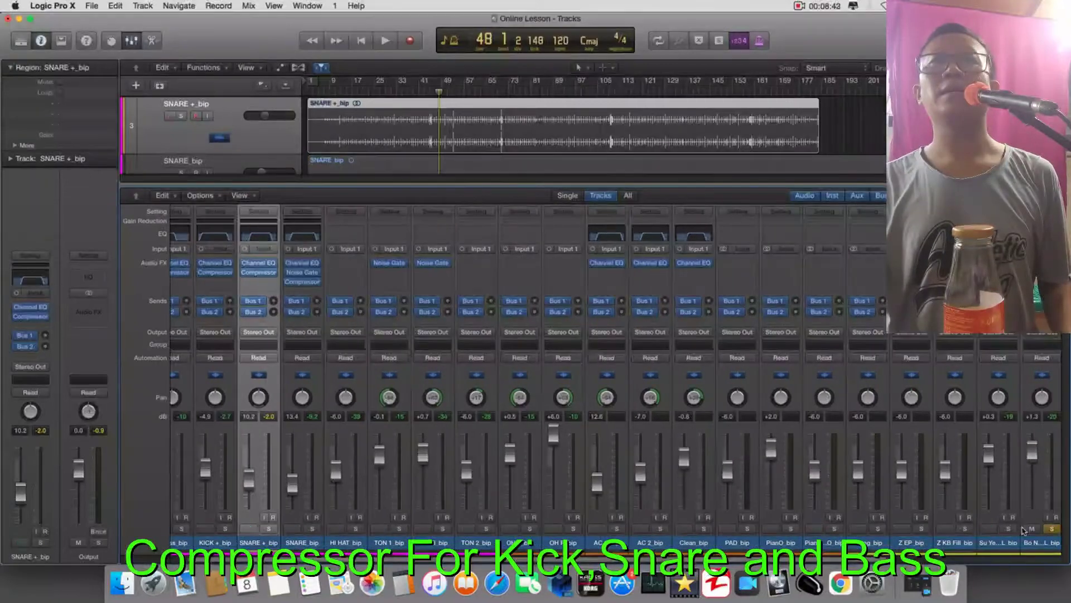
left_click(1051, 529)
Step: Play the full mix, resetting the Output and SNARE +_bip peak readouts and lowering the SNARE +_bip volume to -10.6 dB
key("space")
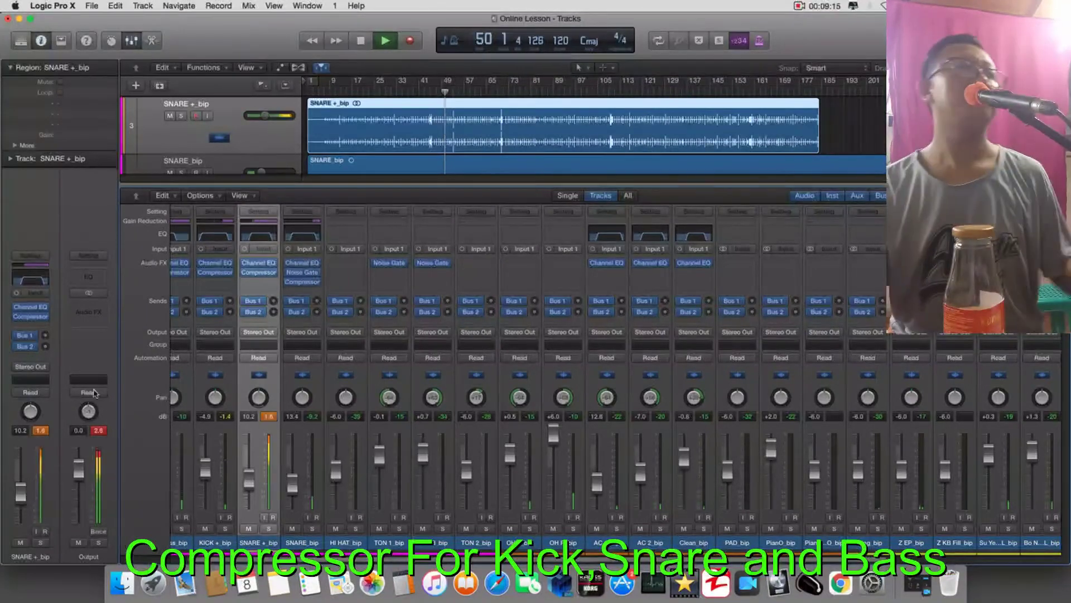
left_click(98, 430)
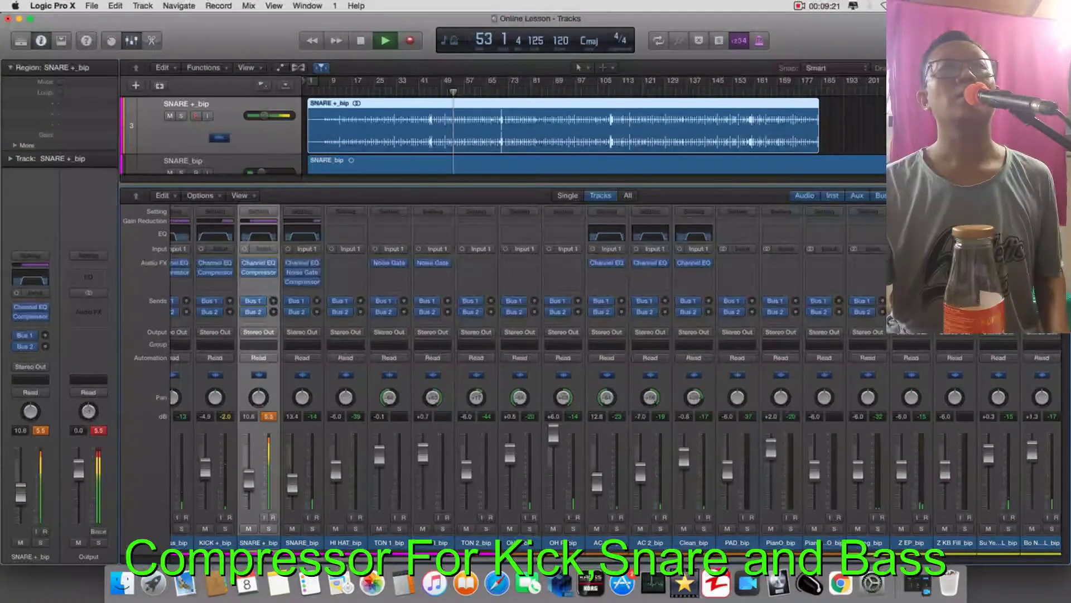
left_click(269, 416)
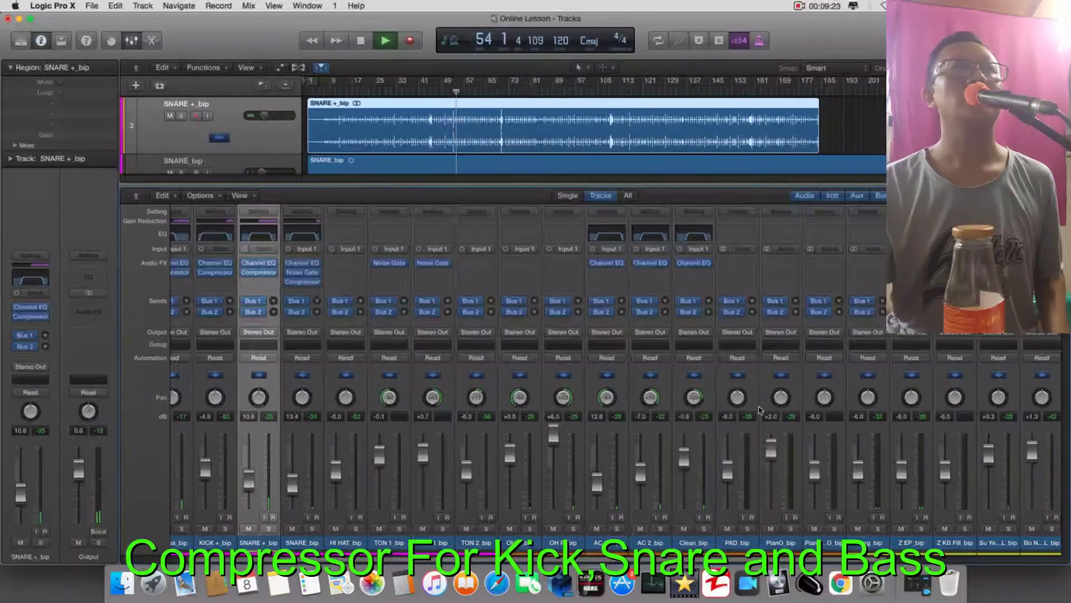
key("space")
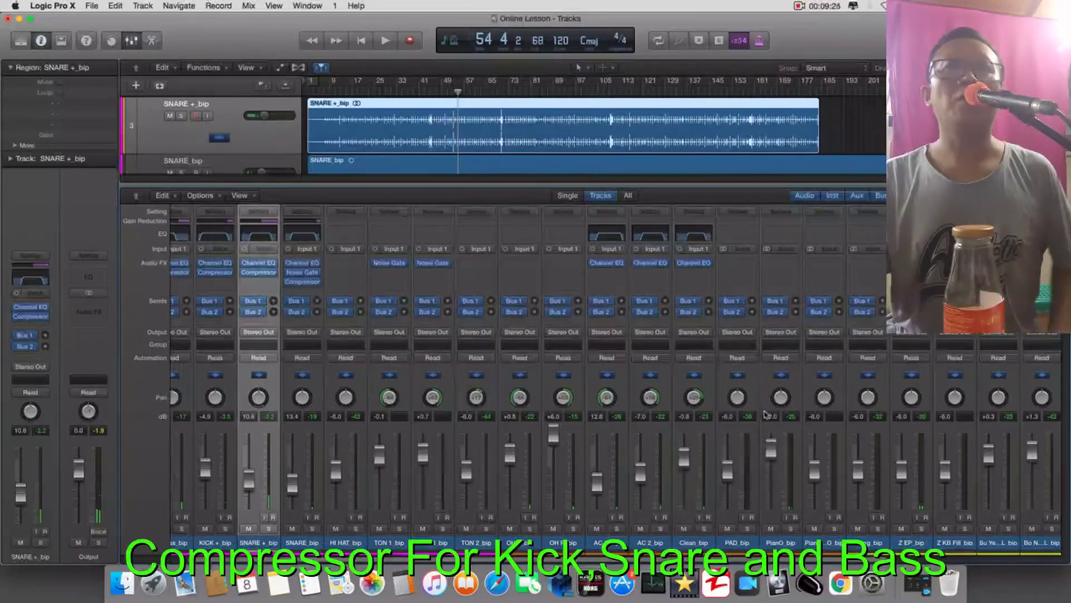